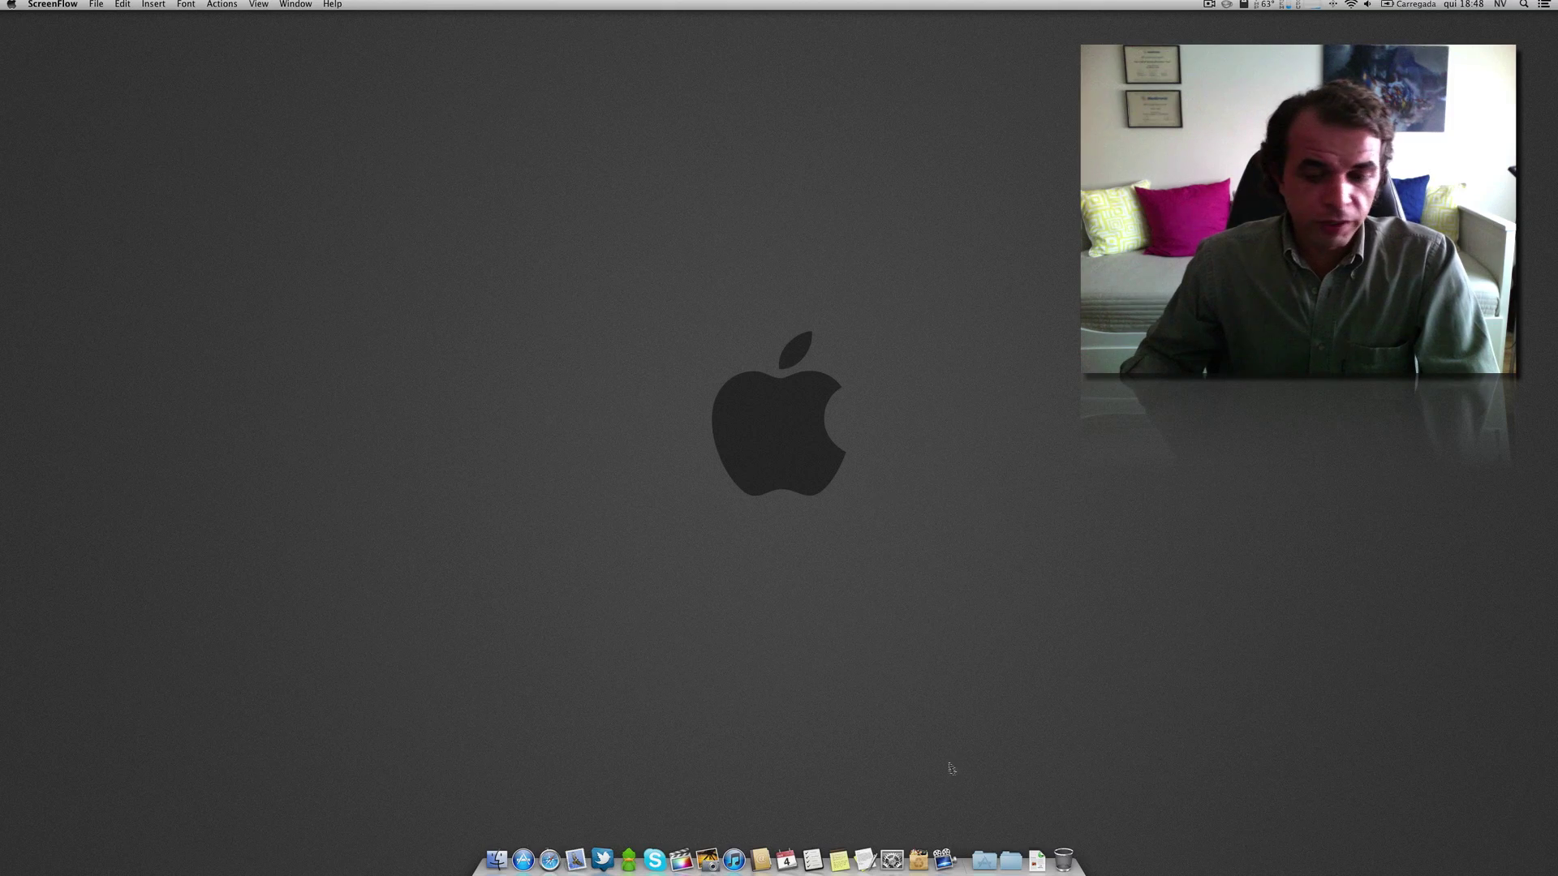
Step: Launch iDemo through the Alfred quick launcher after dismissing the Applications stack
click(982, 862)
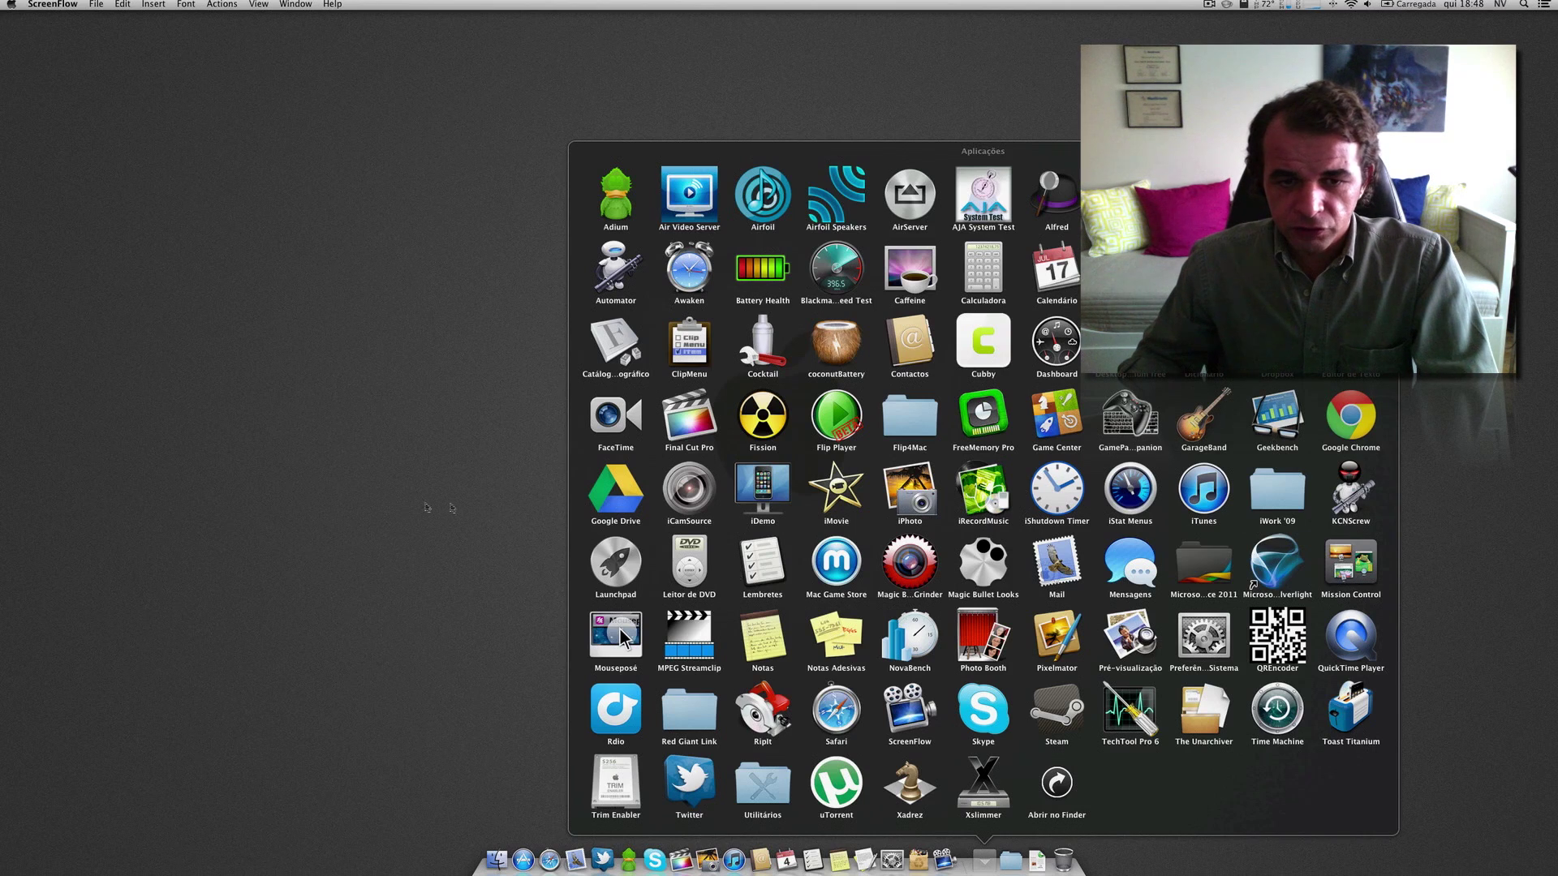
key(Escape)
key(alt+space)
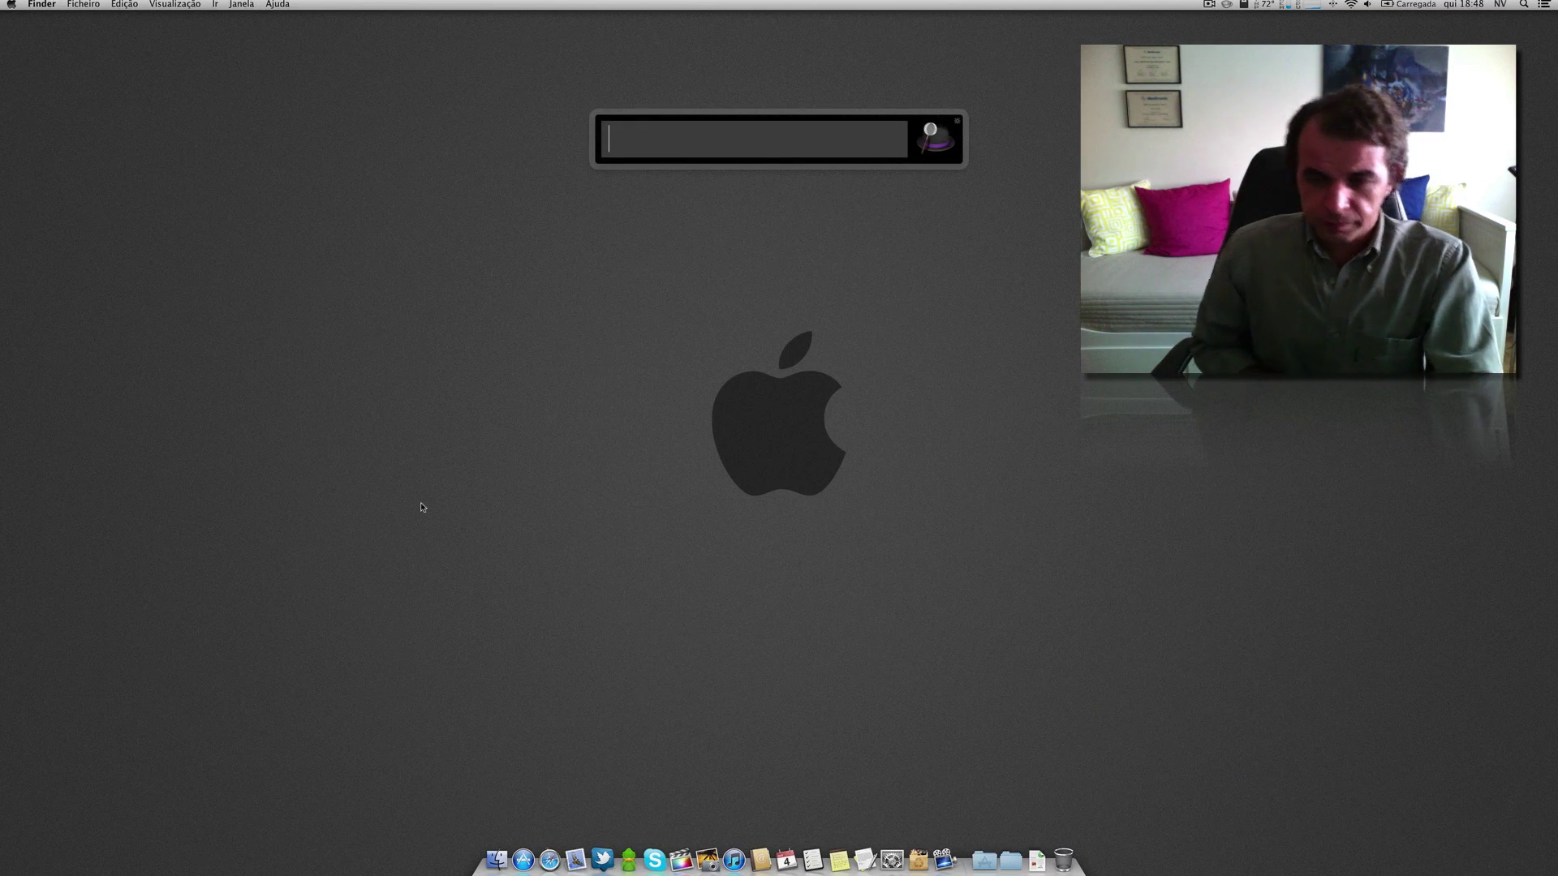
text(yo)
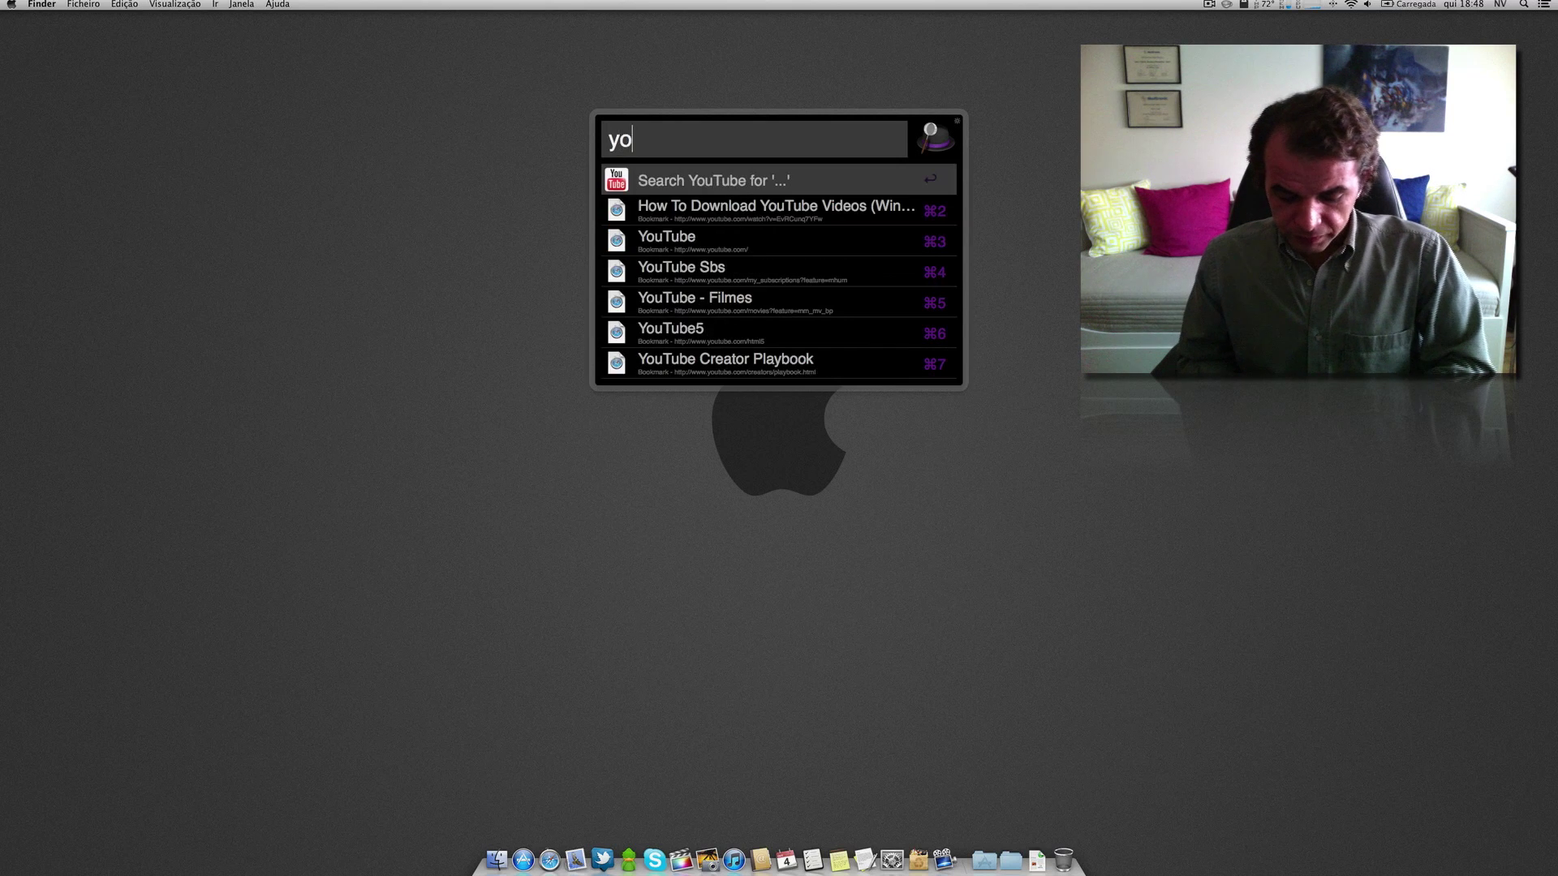
key(BackSpace)
key(BackSpace)
text(id)
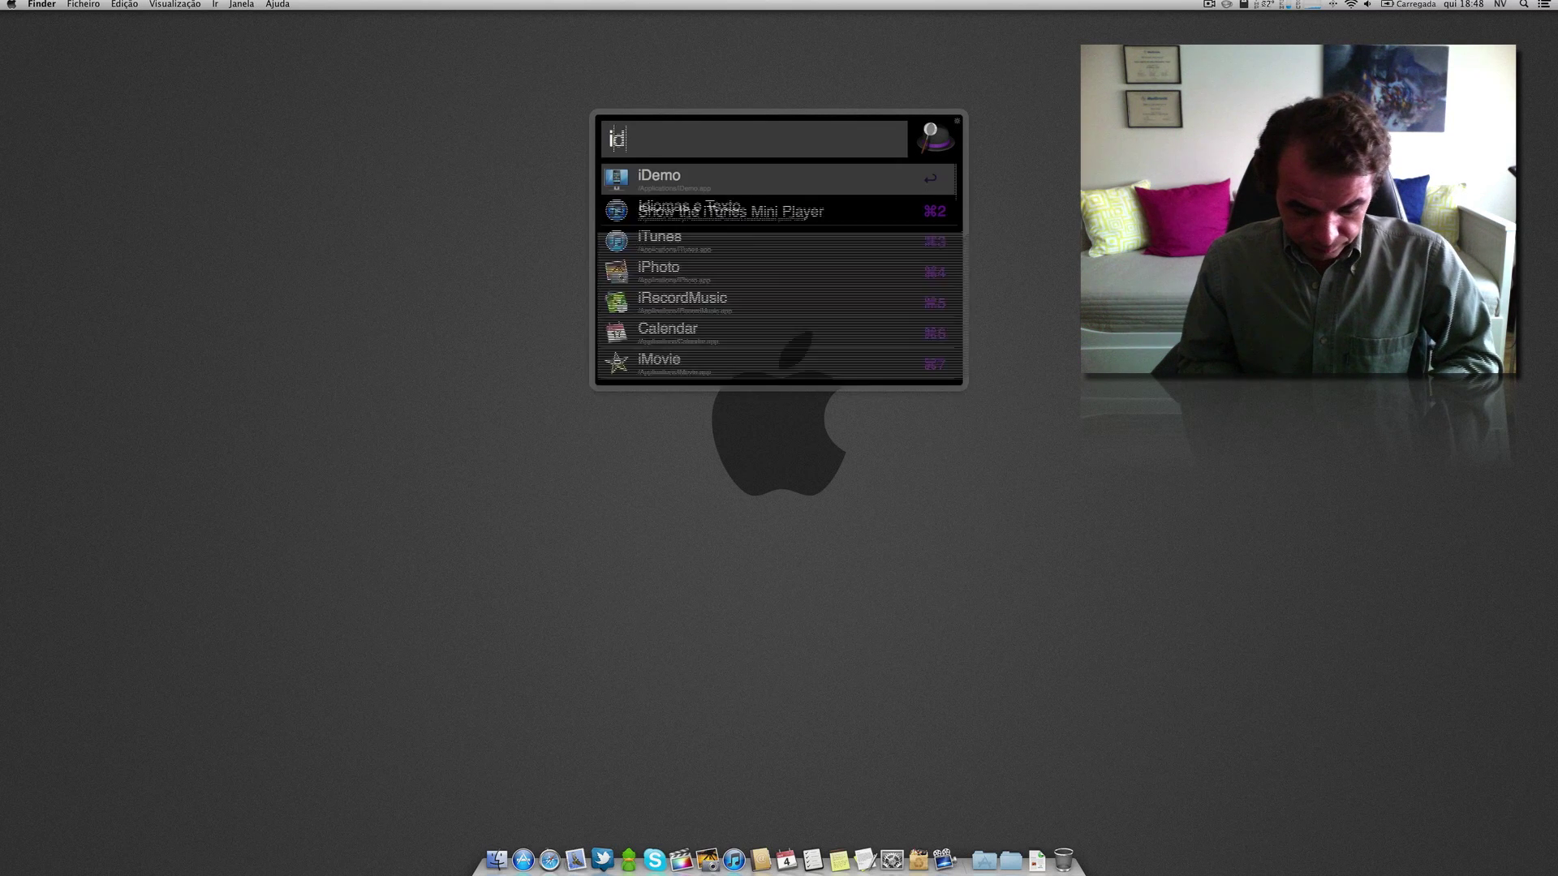
text(emo)
key(Return)
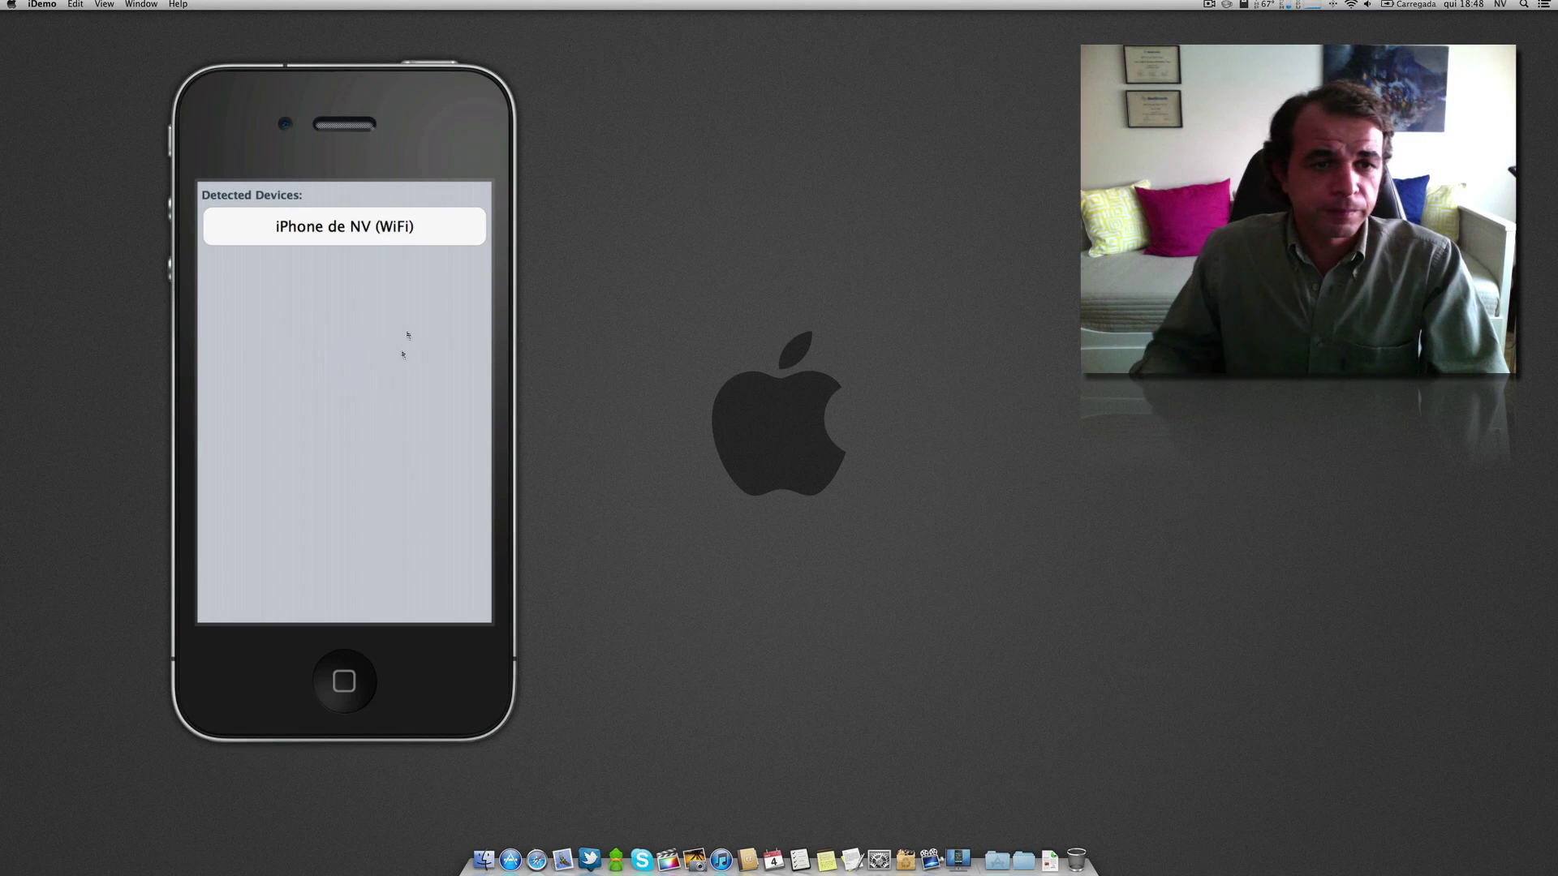
Step: Connect to the iPhone detected over WiFi to start mirroring its screen
click(379, 231)
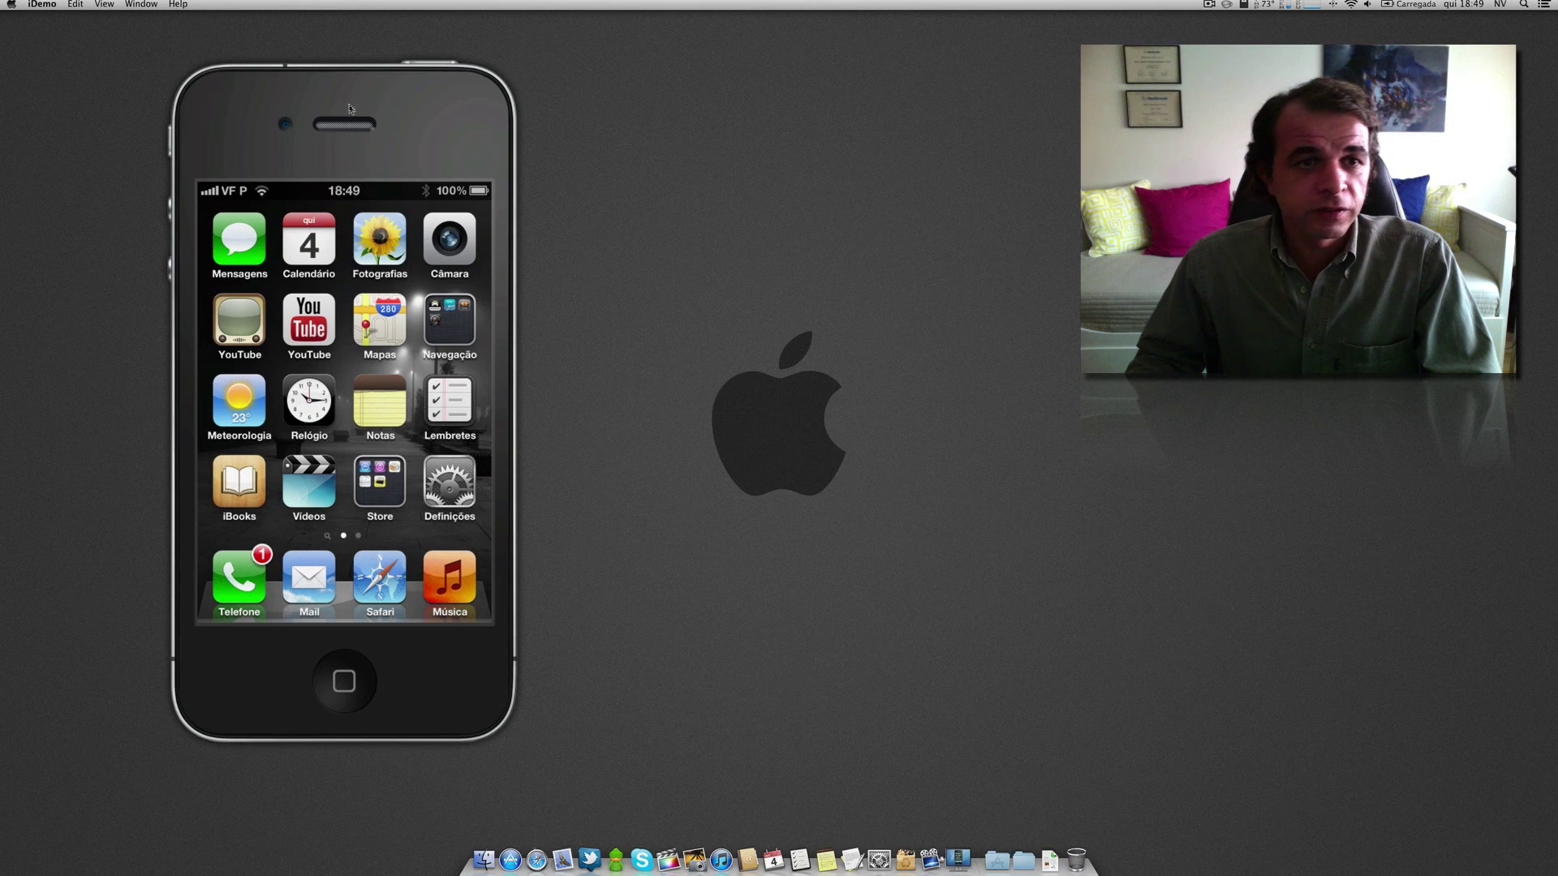
Step: Nudge the mirrored iPhone window slightly higher on the desktop
drag(349, 108, 354, 88)
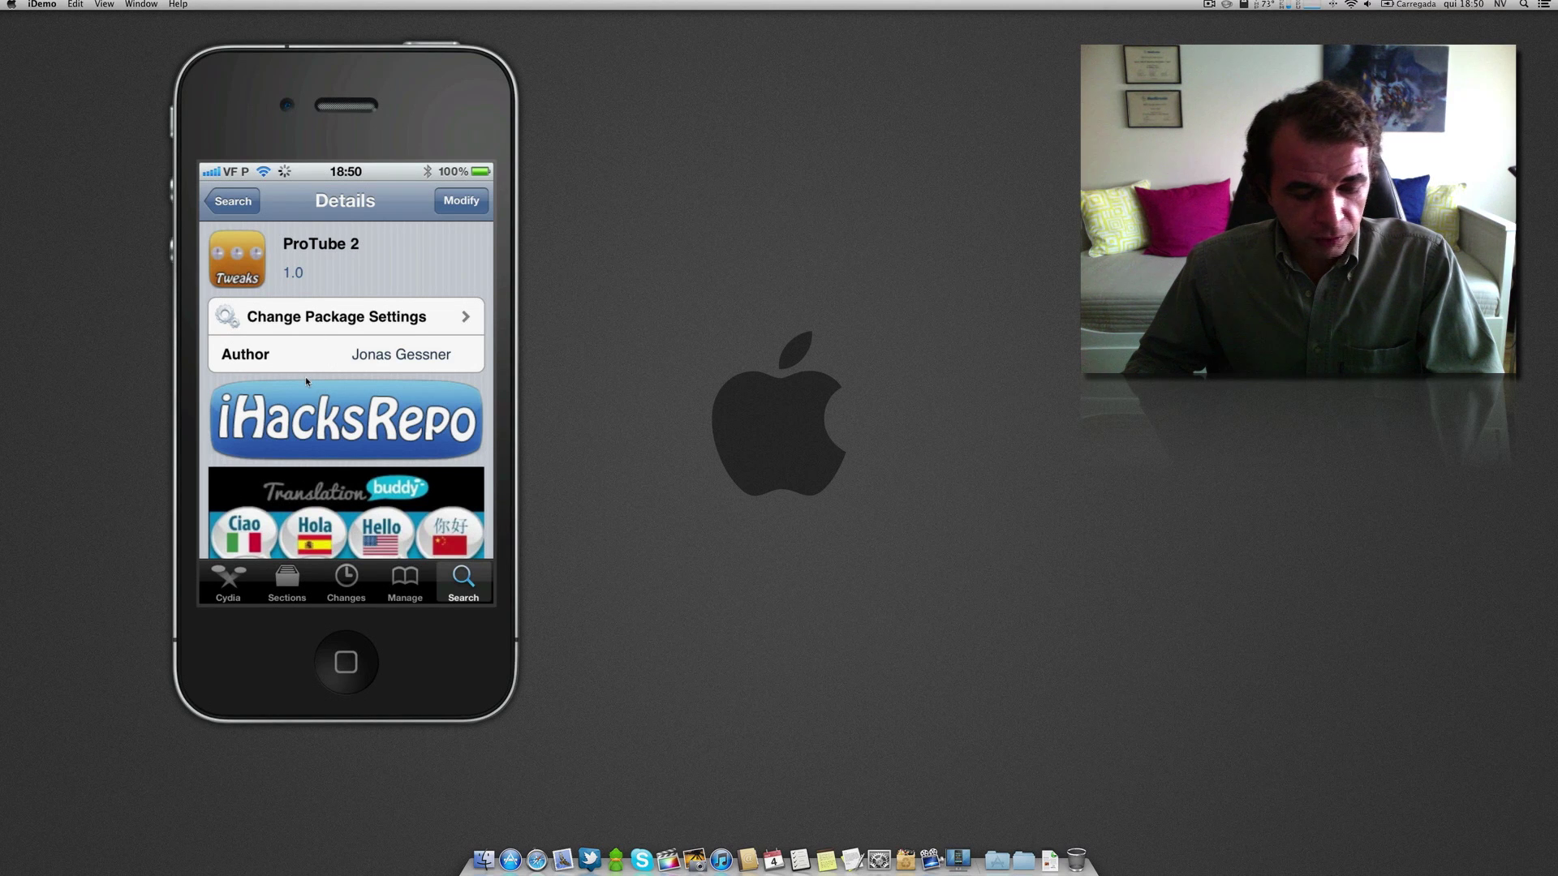
scroll(306, 377, down, 5)
scroll(306, 377, down, 5)
scroll(305, 376, down, 5)
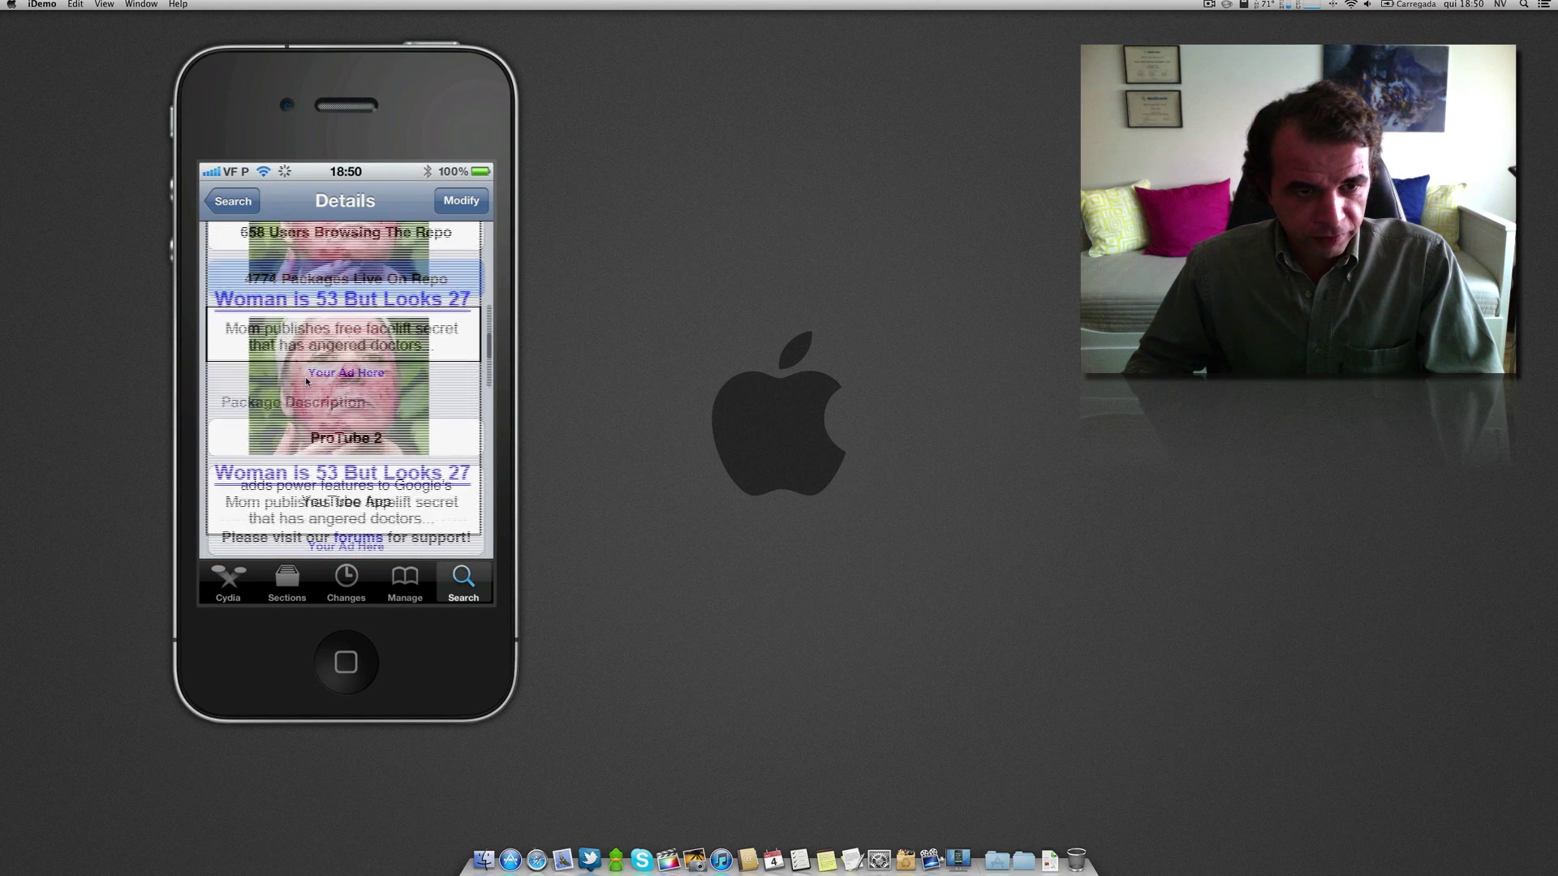
scroll(306, 381, down, 5)
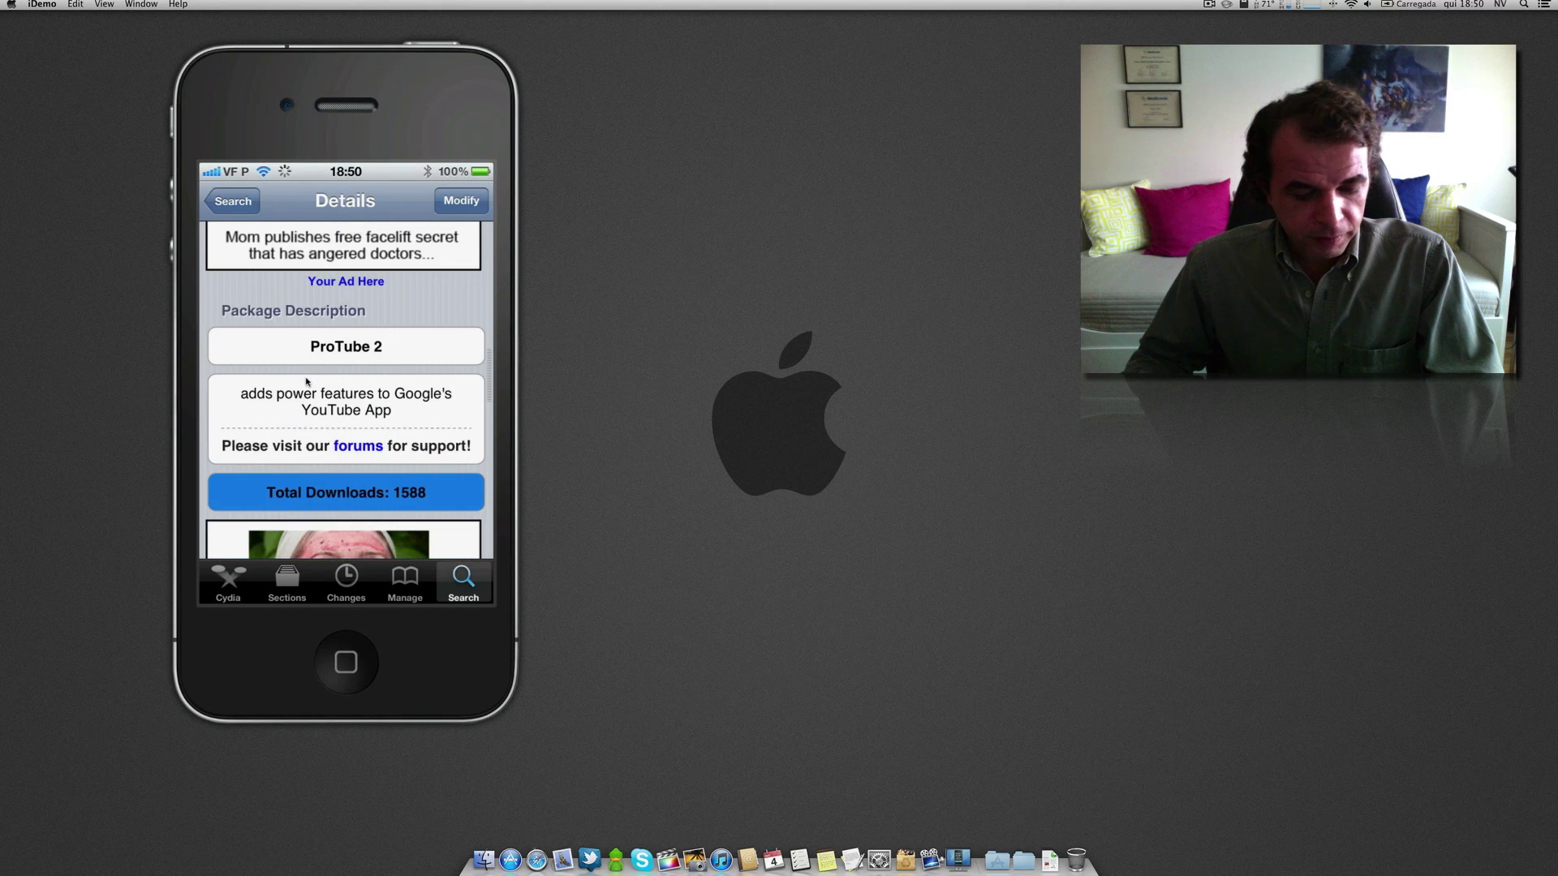
scroll(306, 381, down, 5)
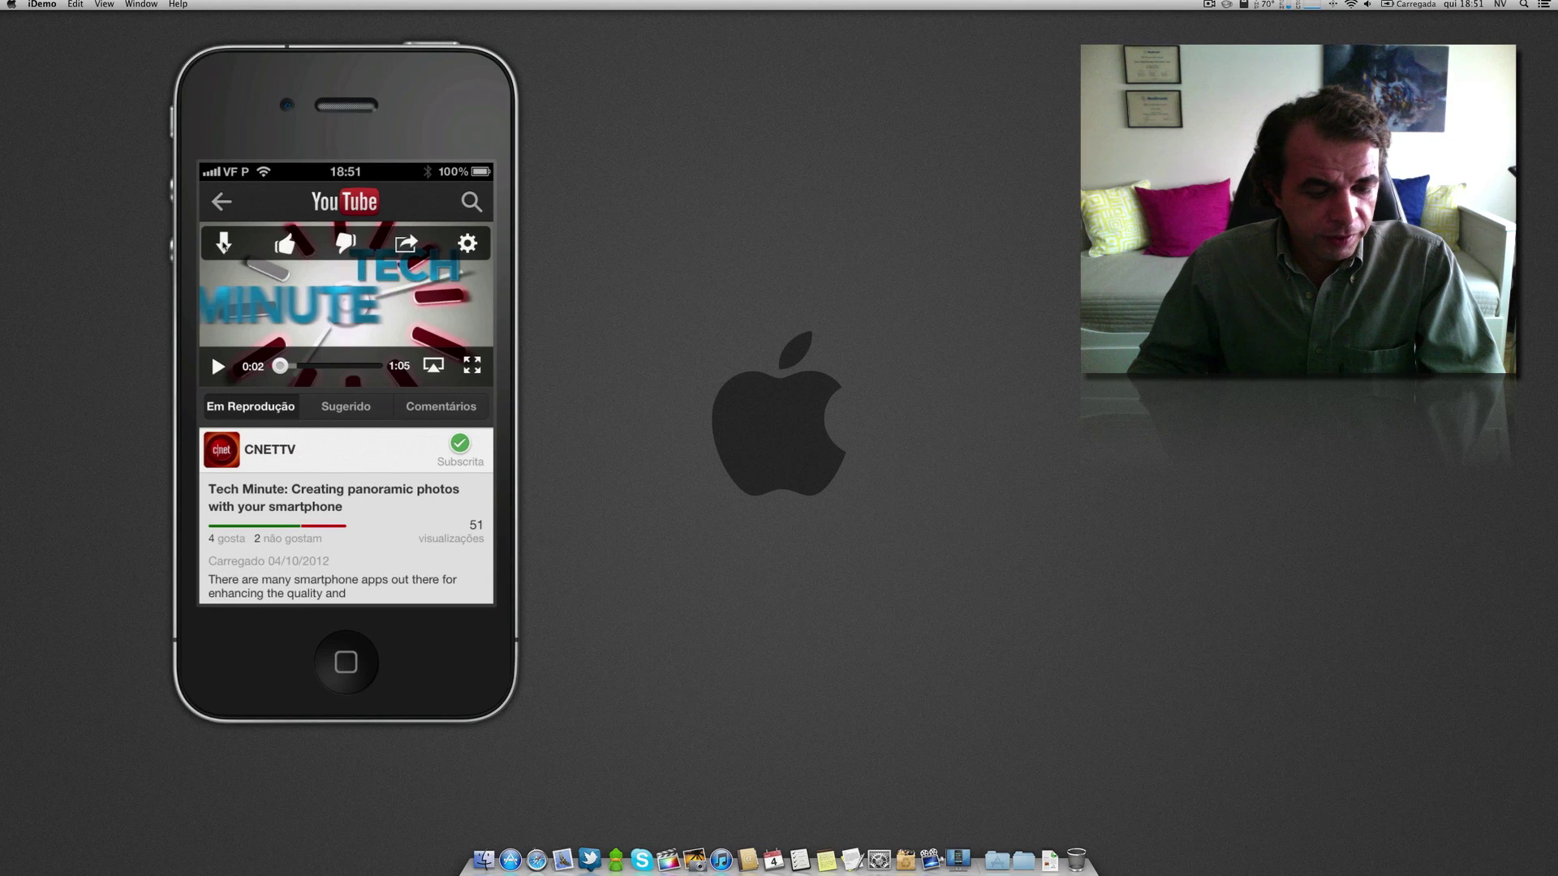
Step: Start downloading the Tech Minute video from its download arrow
click(222, 246)
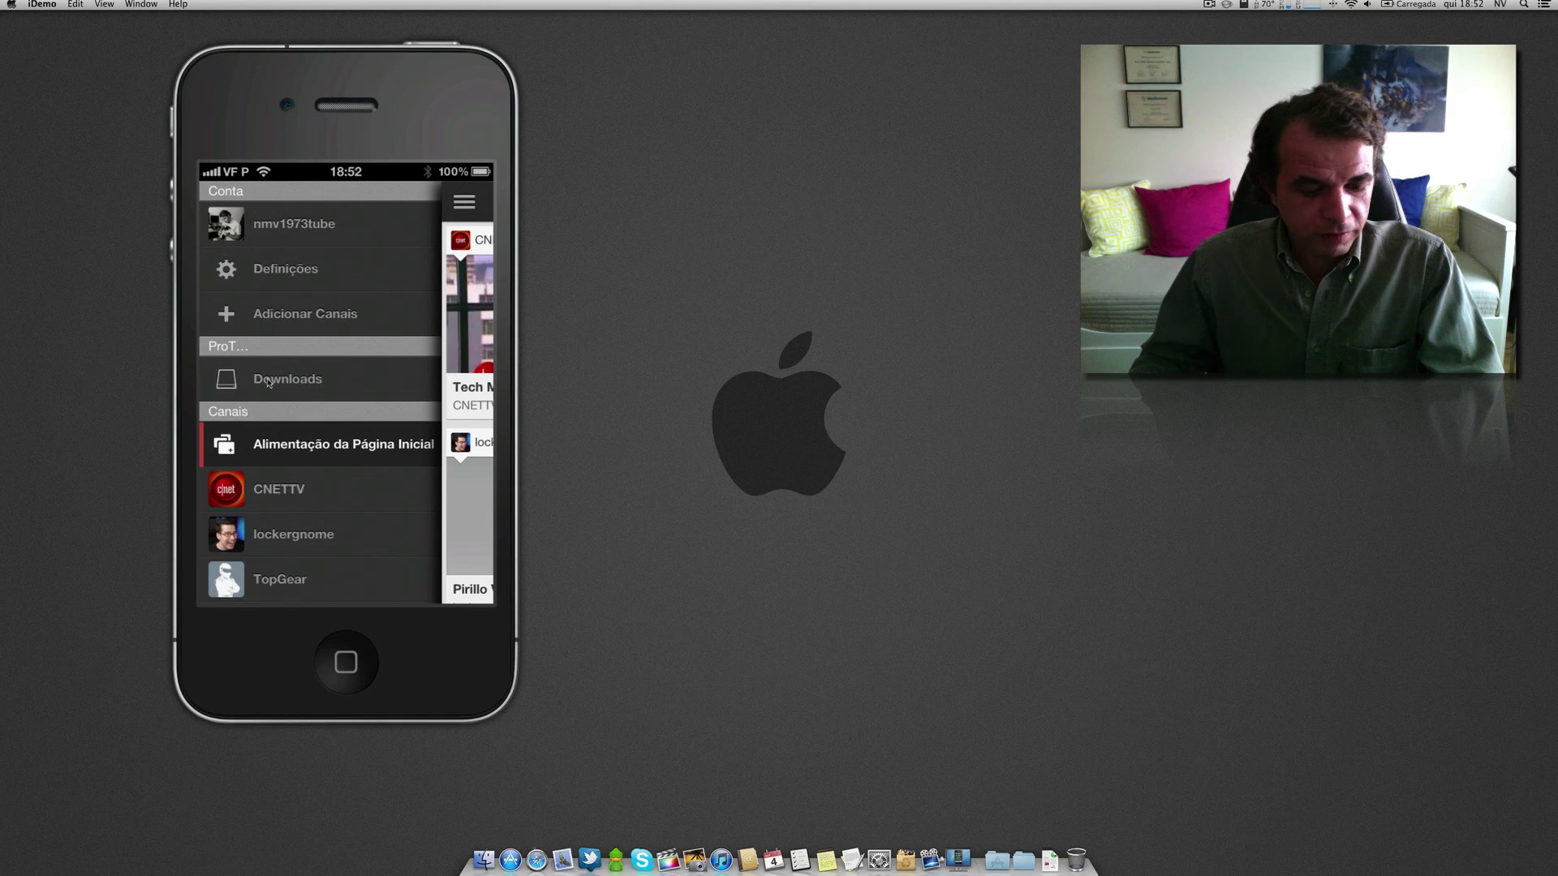
Step: Play the saved Tech Minute video from Downloads and pause it
click(269, 380)
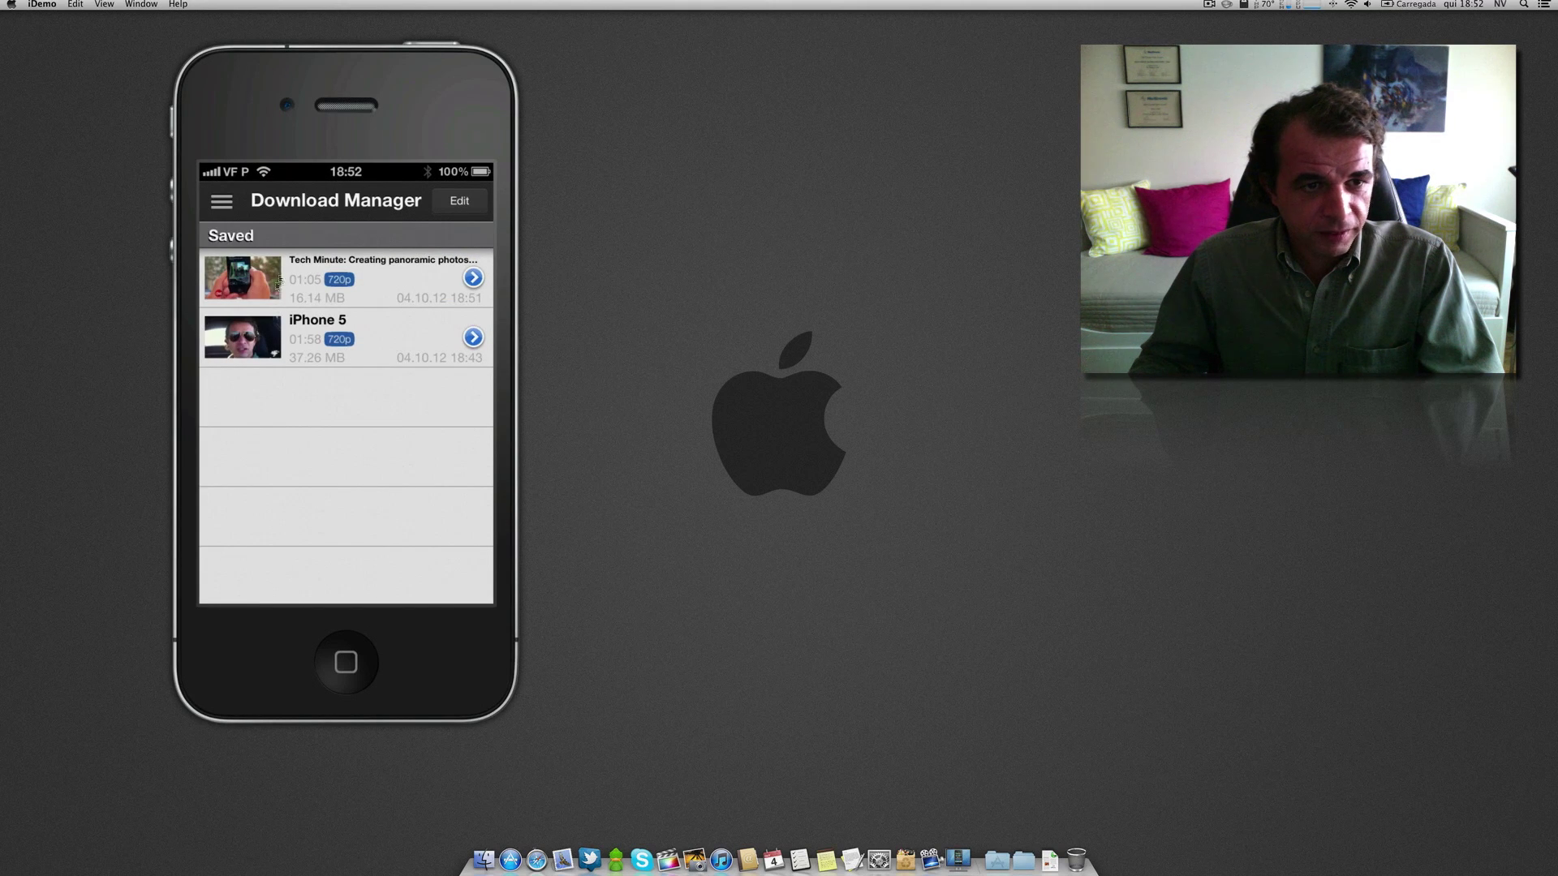
click(335, 271)
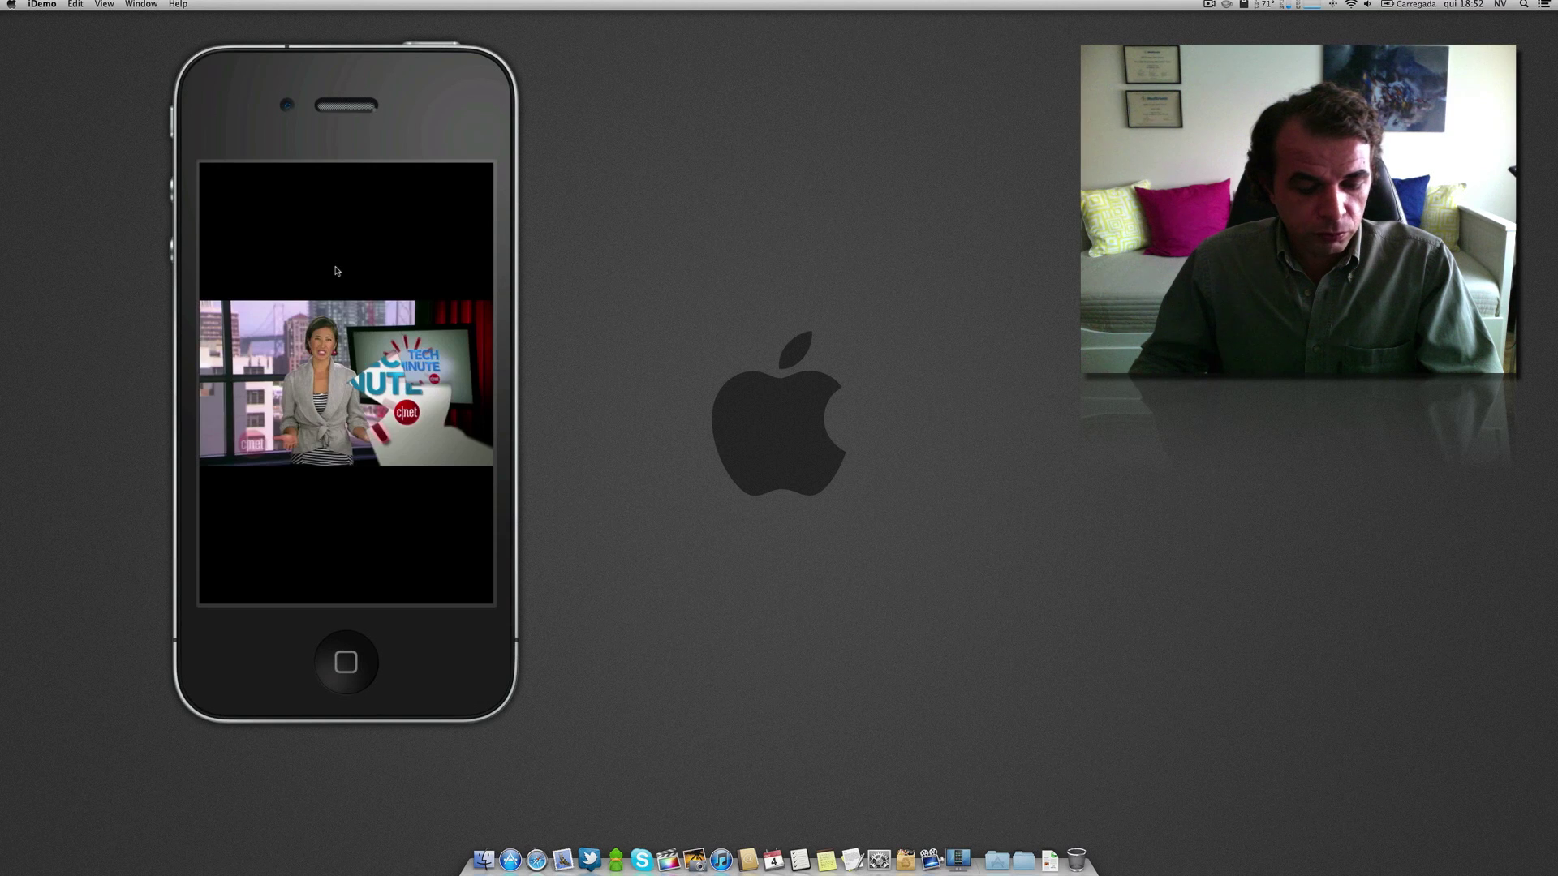
click(337, 271)
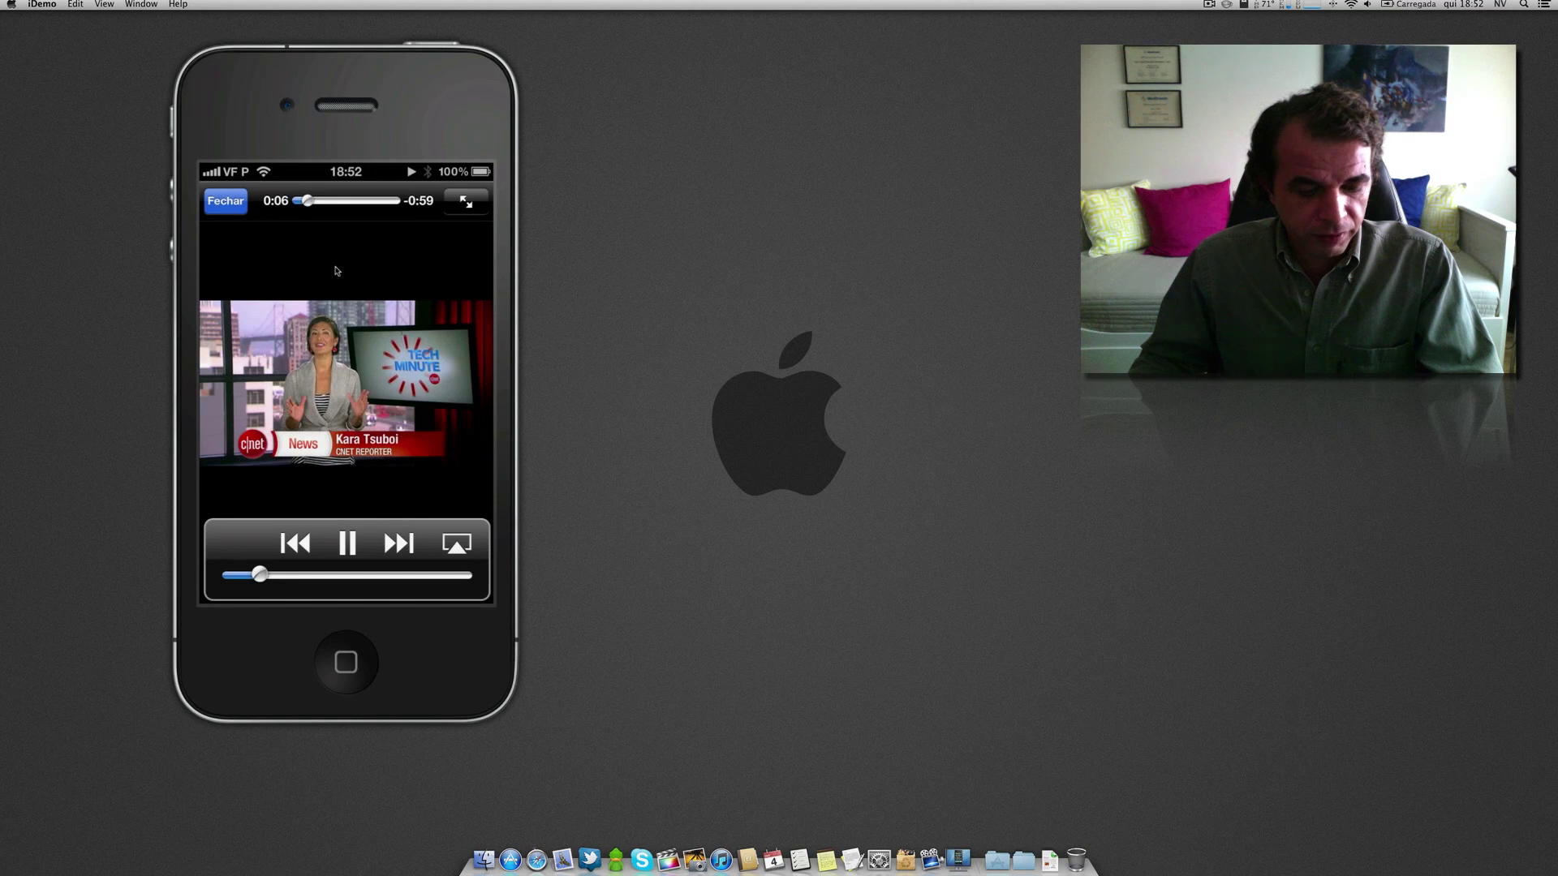
click(346, 543)
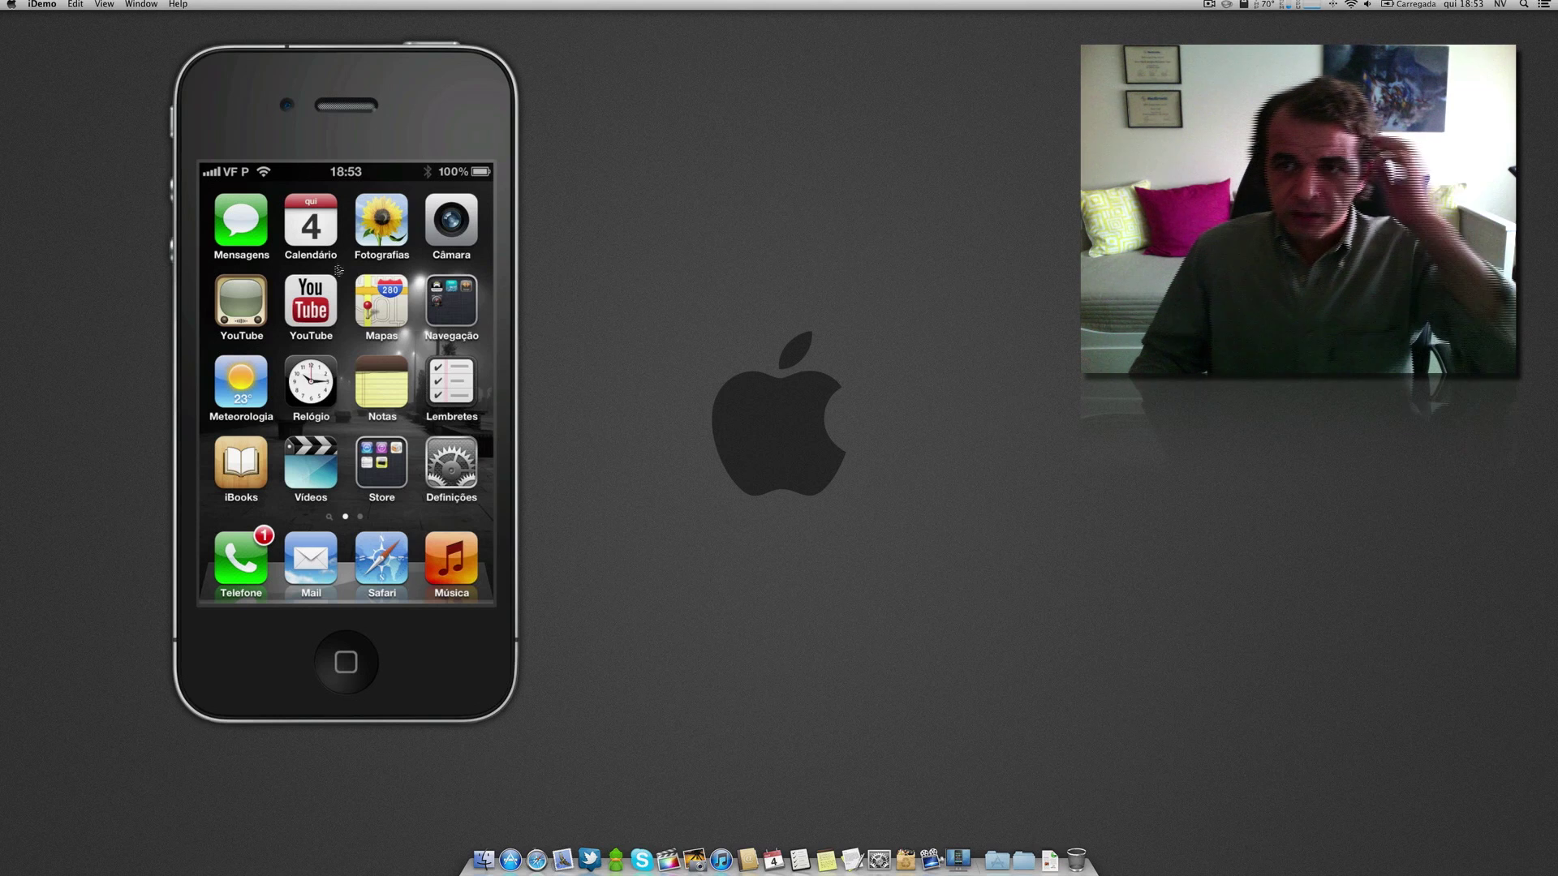
Step: Quit iDemo via its dock icon's Sair option
right_click(959, 859)
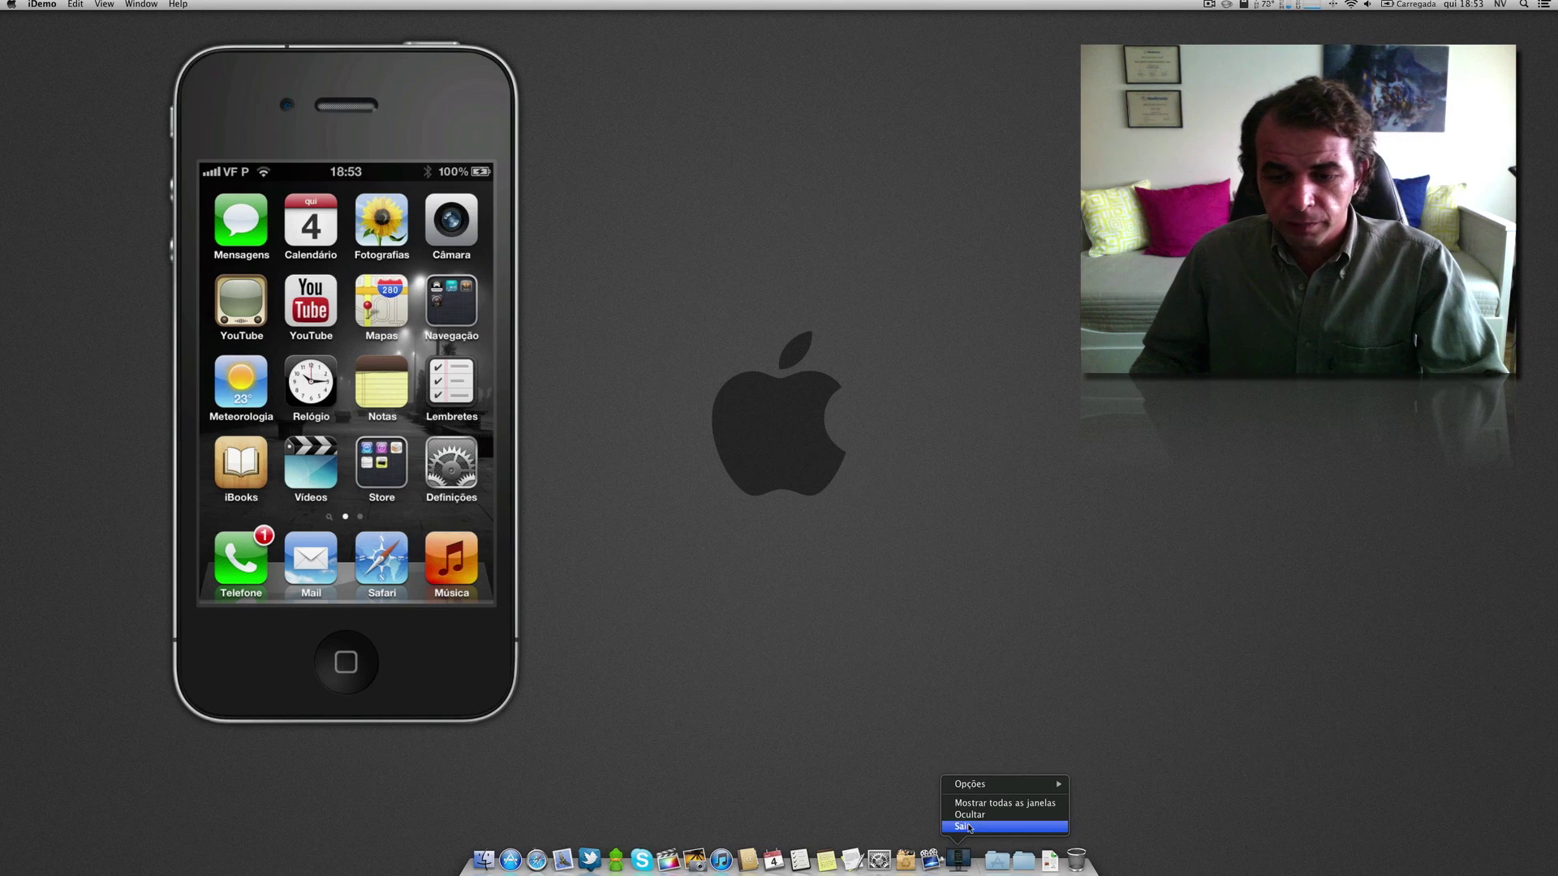
click(968, 828)
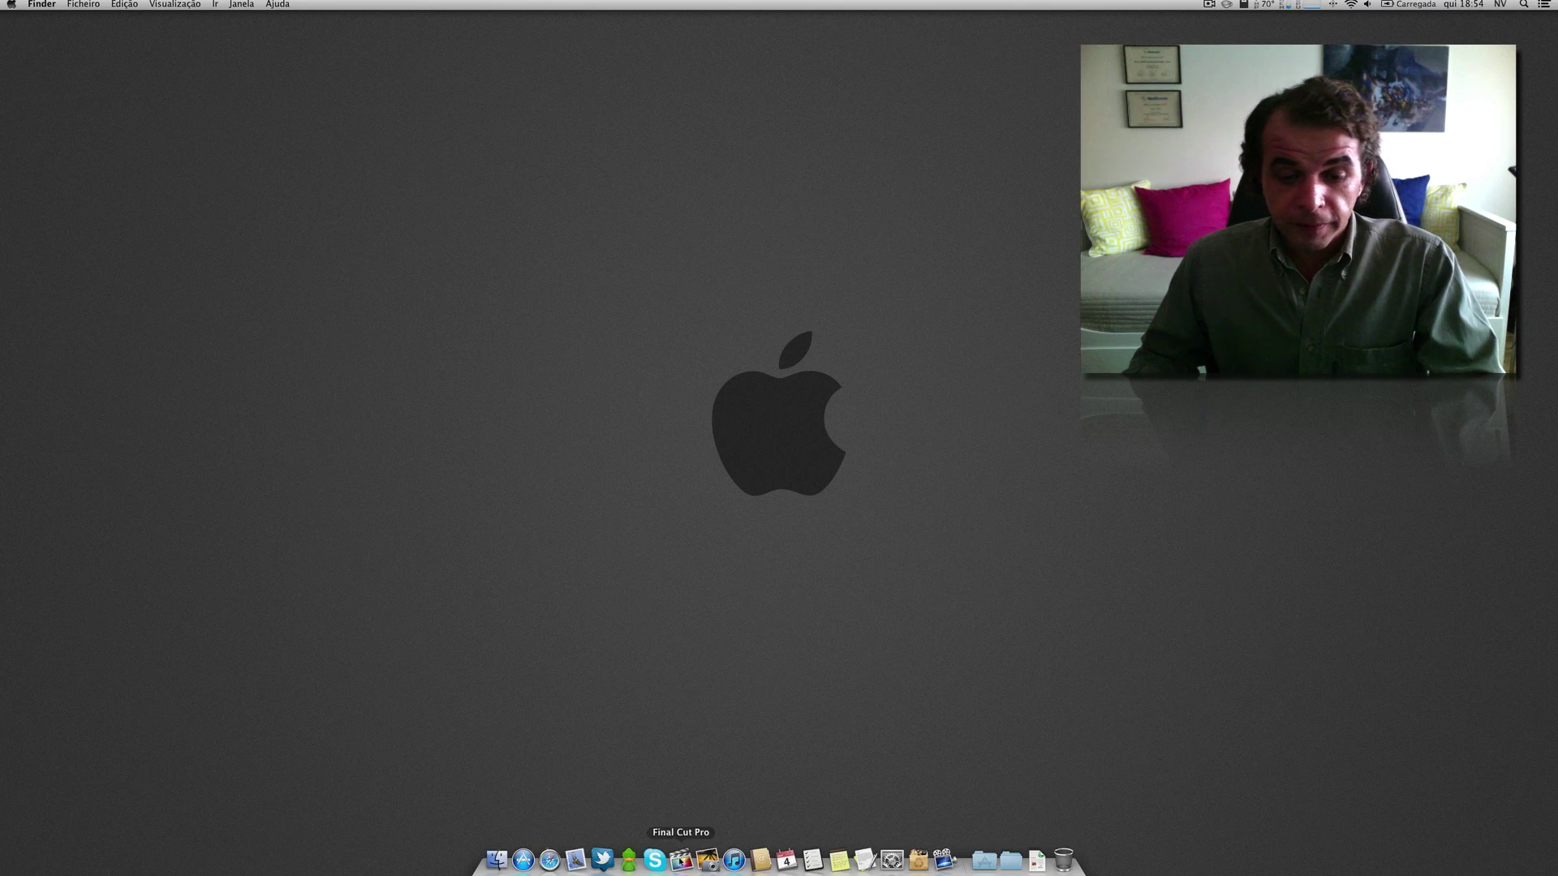
Step: Launch iMovie from the Applications stack and position its window higher
click(984, 860)
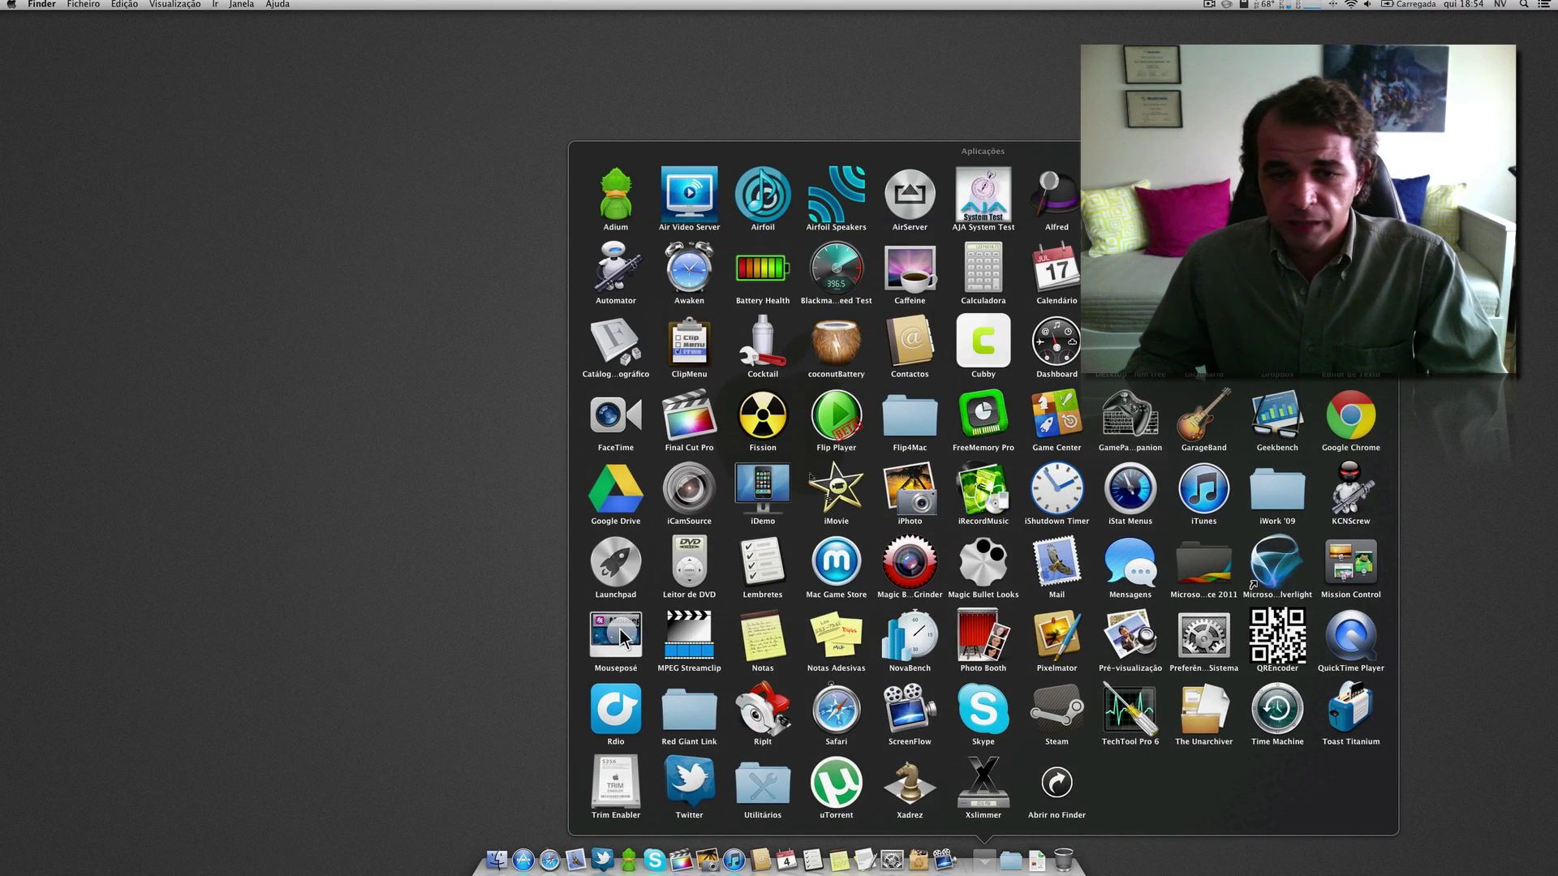
click(834, 493)
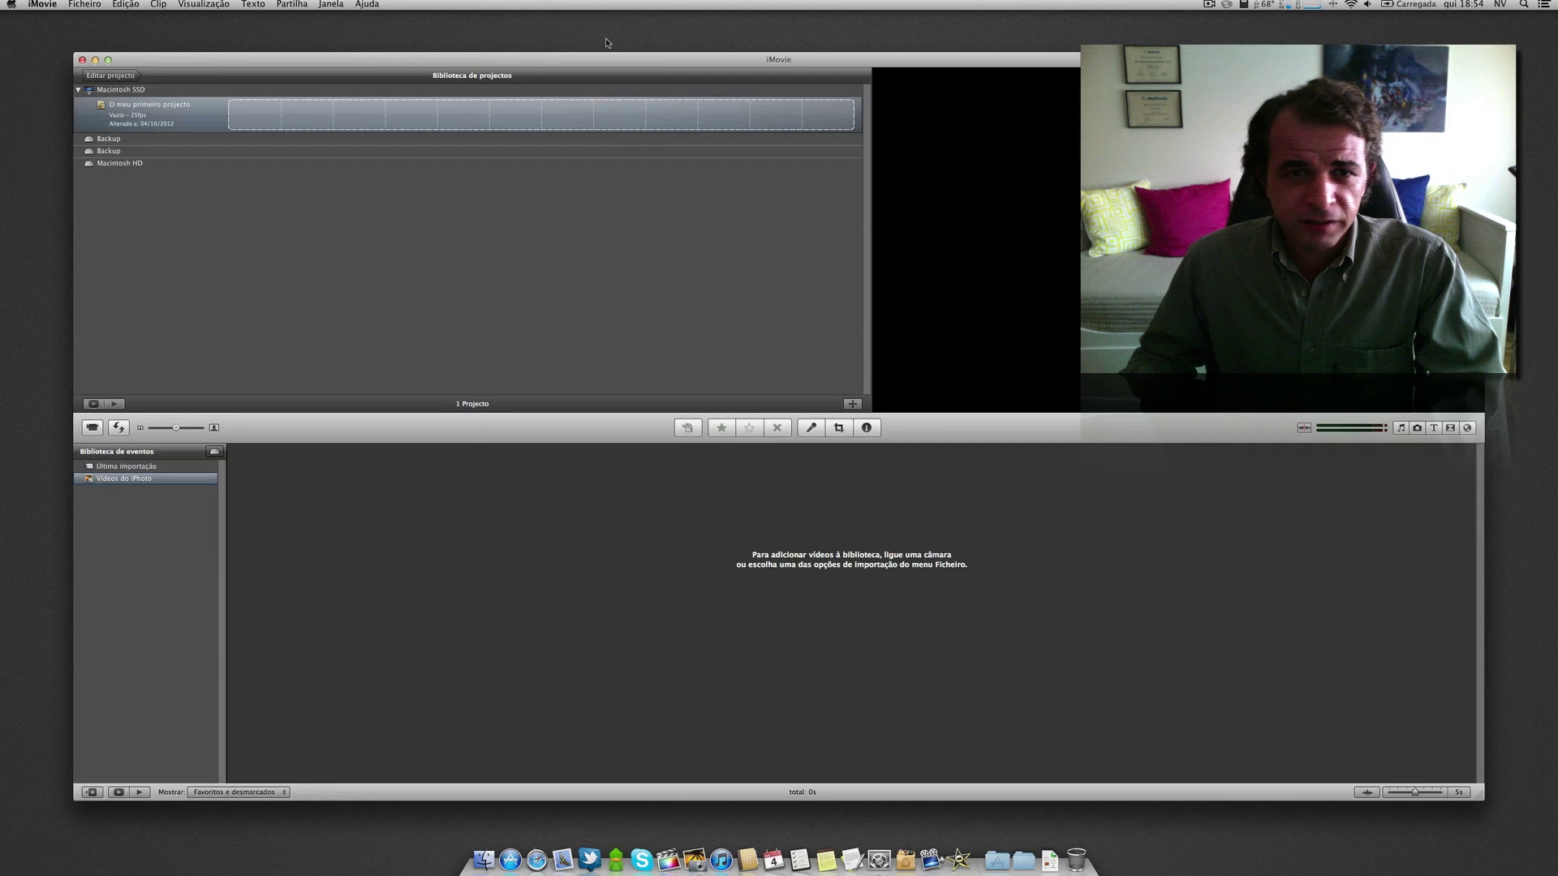
drag(631, 62, 637, 36)
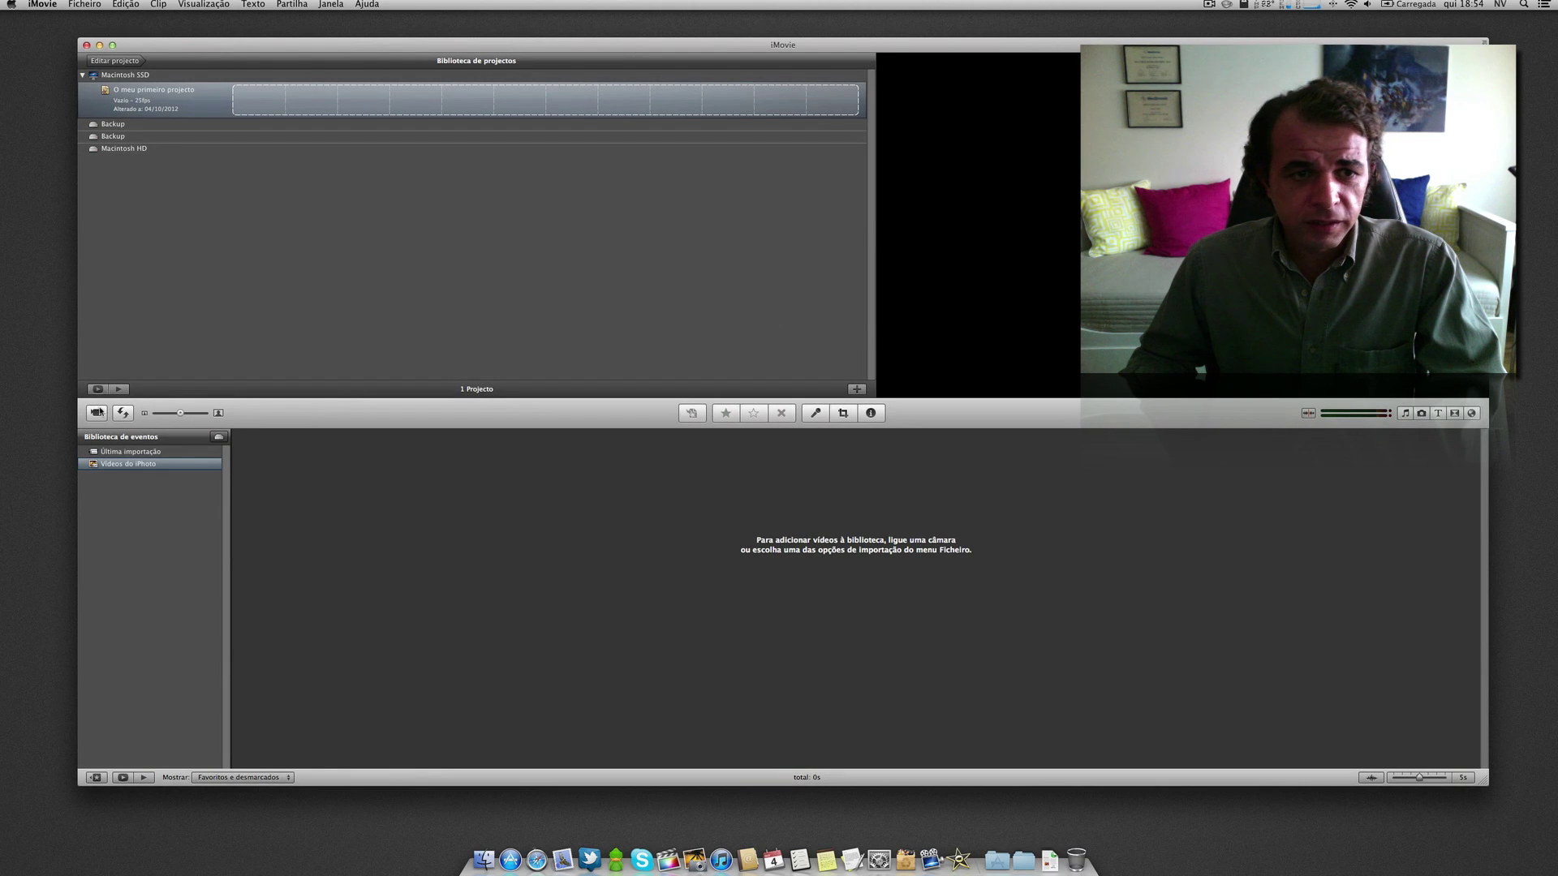
Step: Start the camera import so iMovie lists the connected iPhone's clips
click(97, 413)
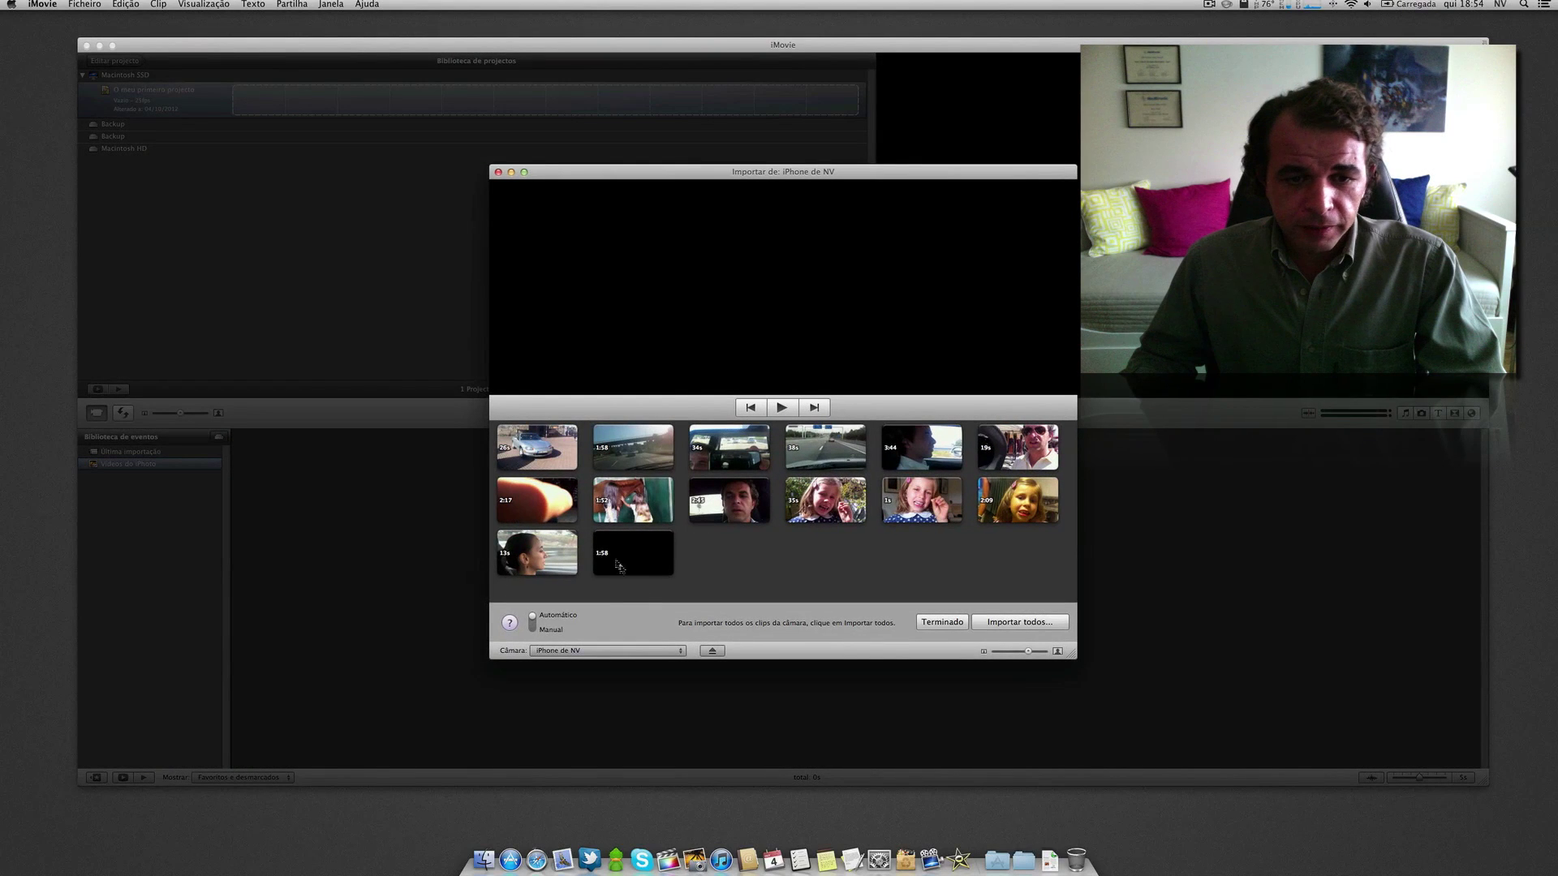
Step: Select the last dark clip, then close the iPhone import window with Terminado
click(618, 552)
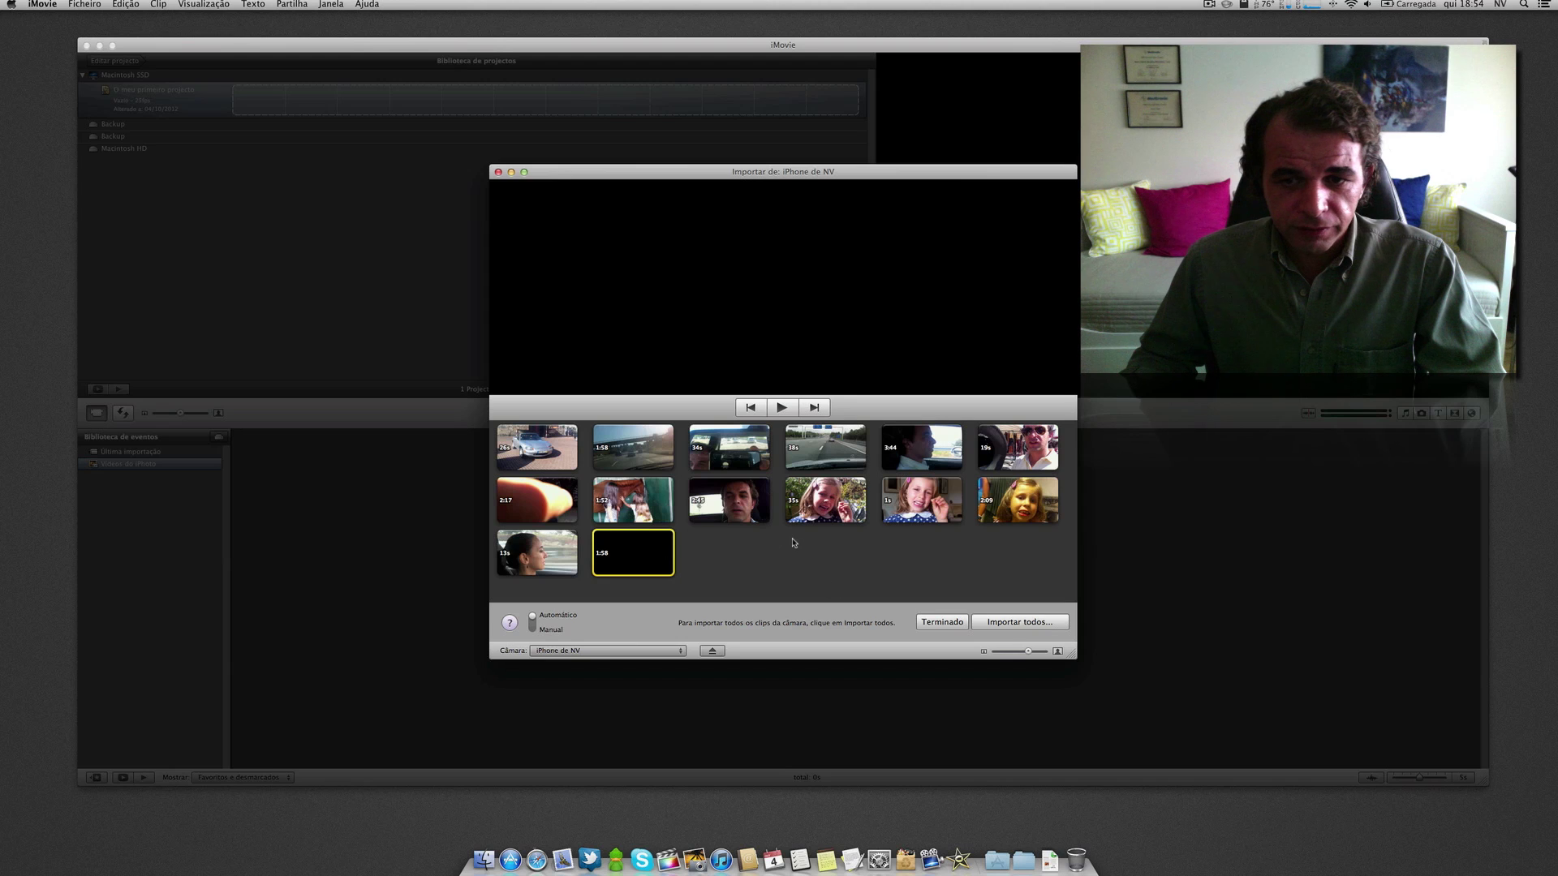
click(942, 621)
Step: Dismiss the Applications stack and bring up Alfred to relaunch iDemo
click(85, 45)
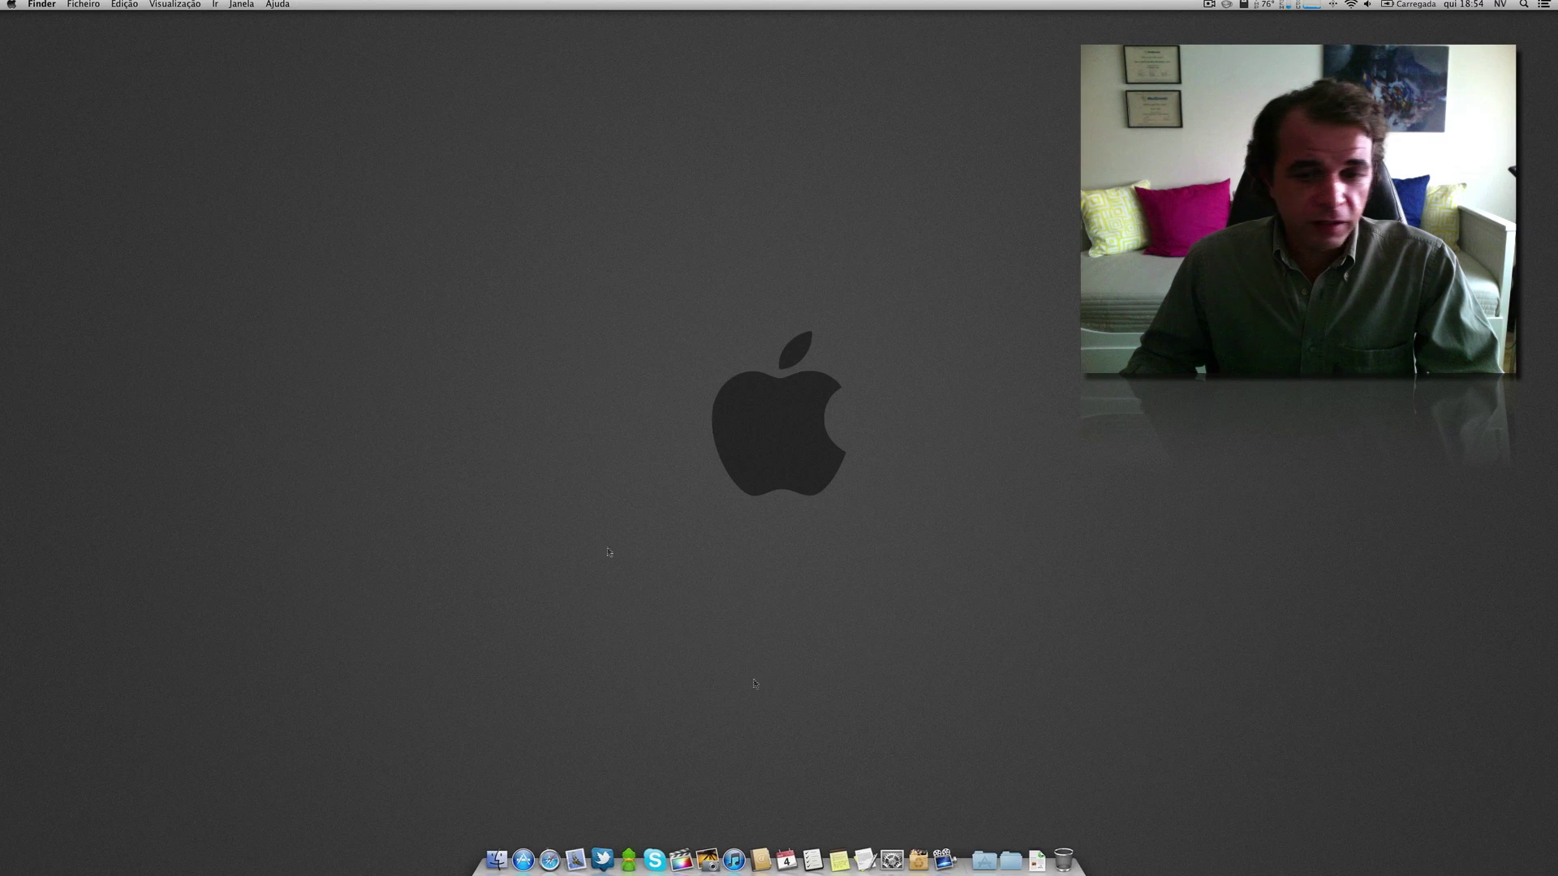
click(984, 861)
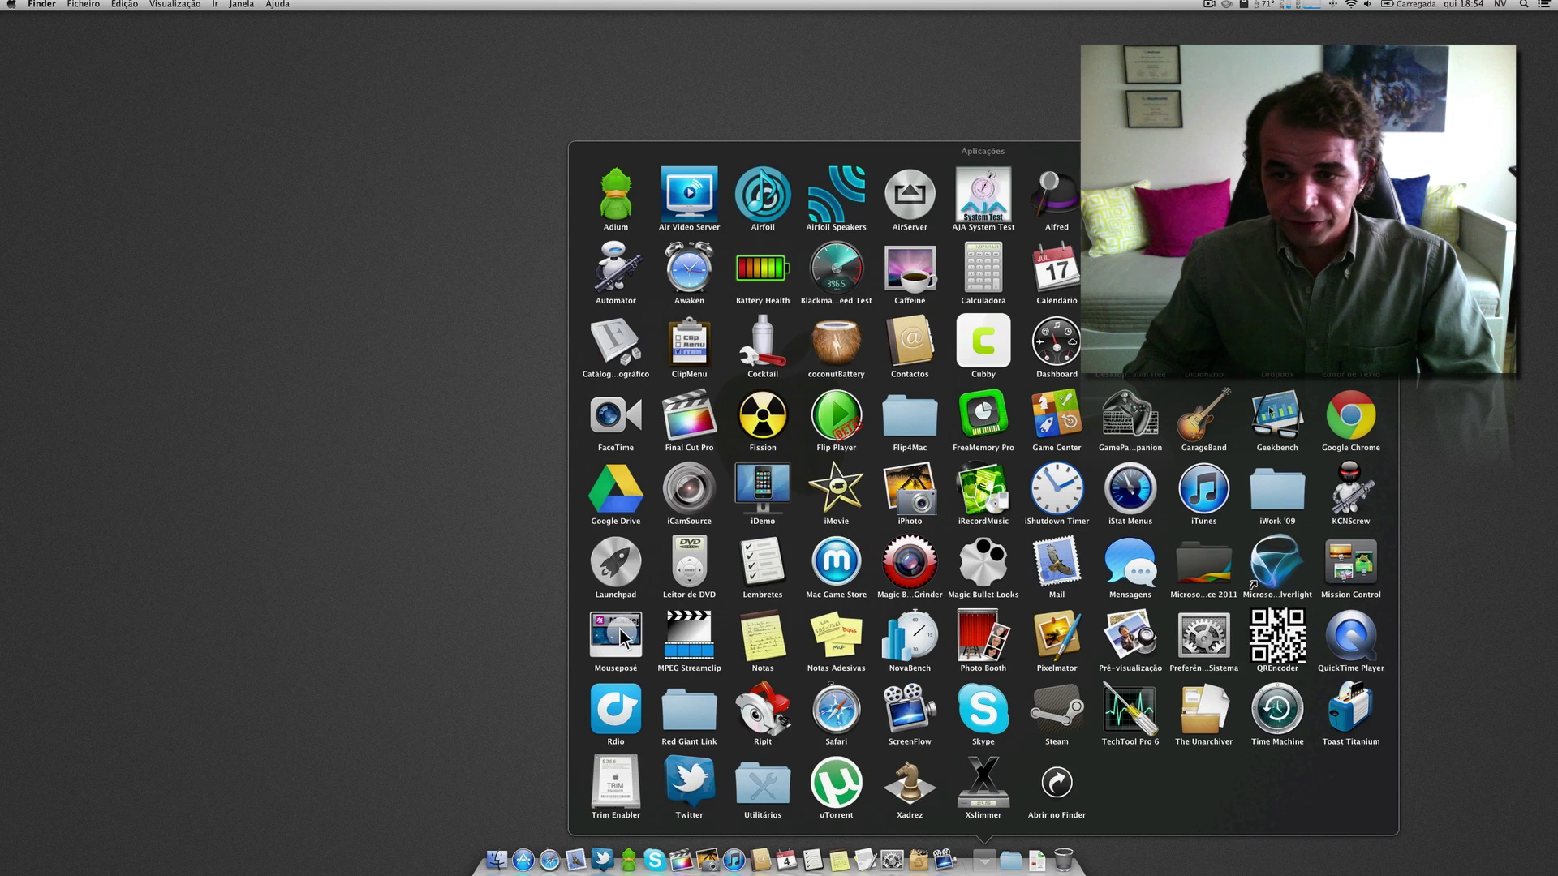
click(505, 450)
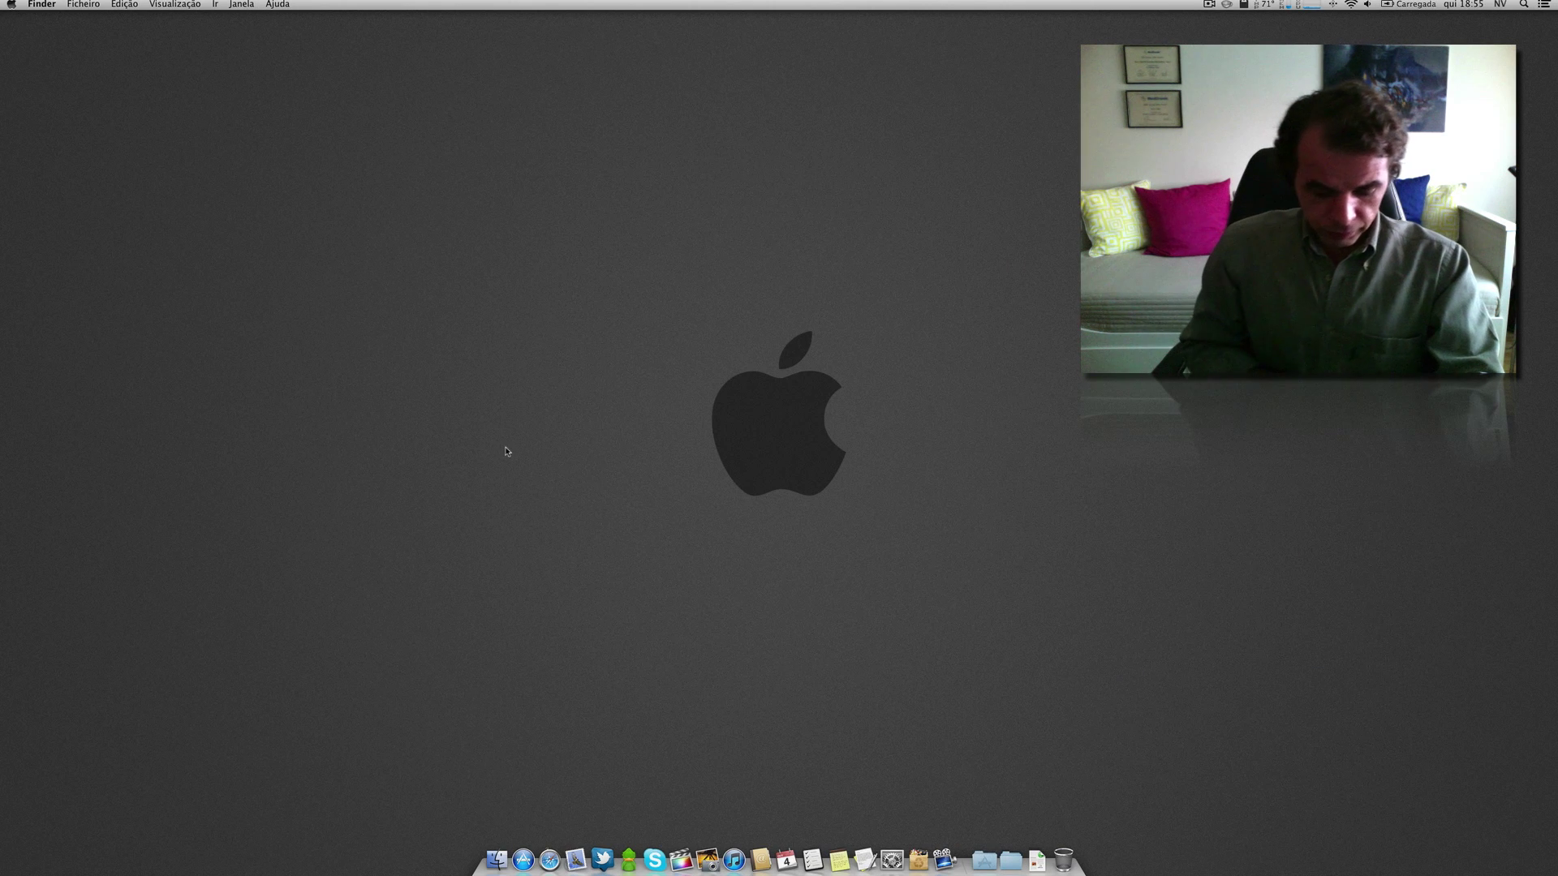
key(alt+space)
text(ide)
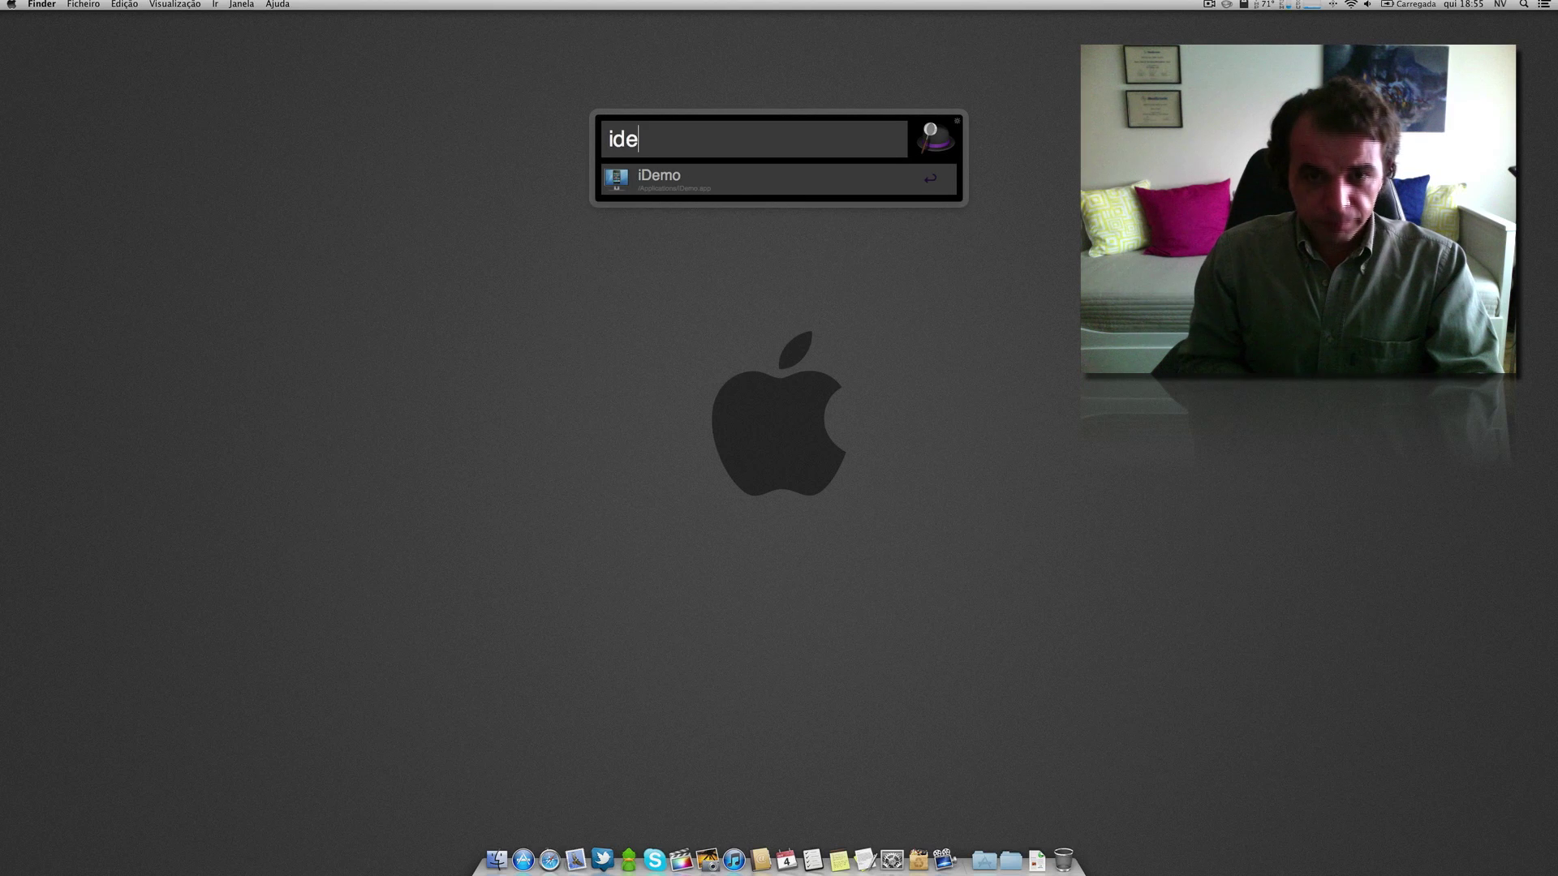
Step: Connect iDemo to the iPhone de NV (WiFi) and add the Tech Minute video to the Camera Roll
key(Return)
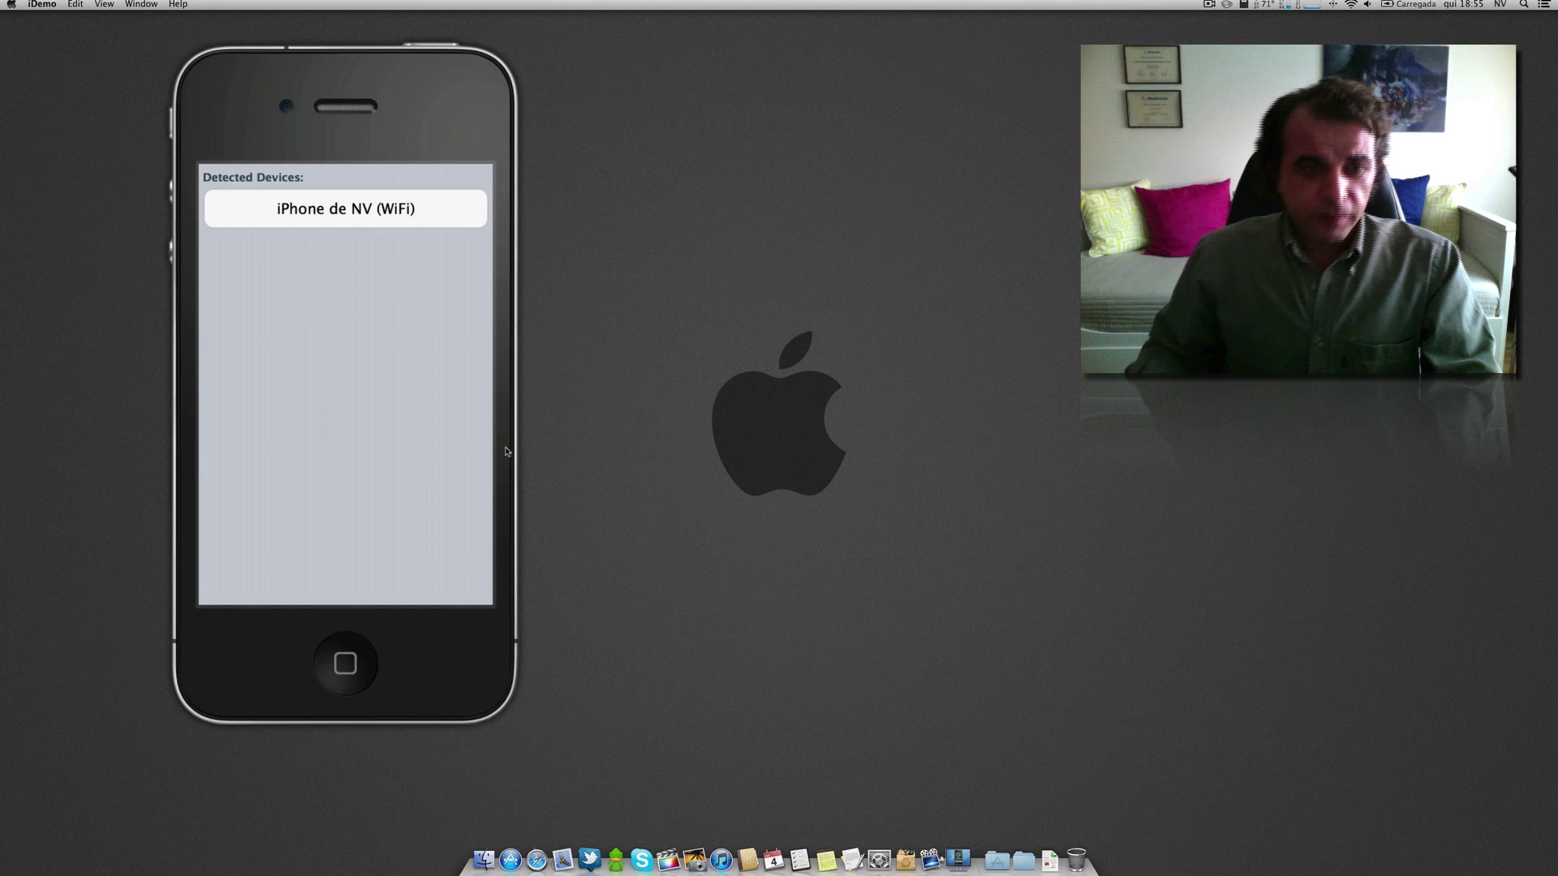
click(392, 213)
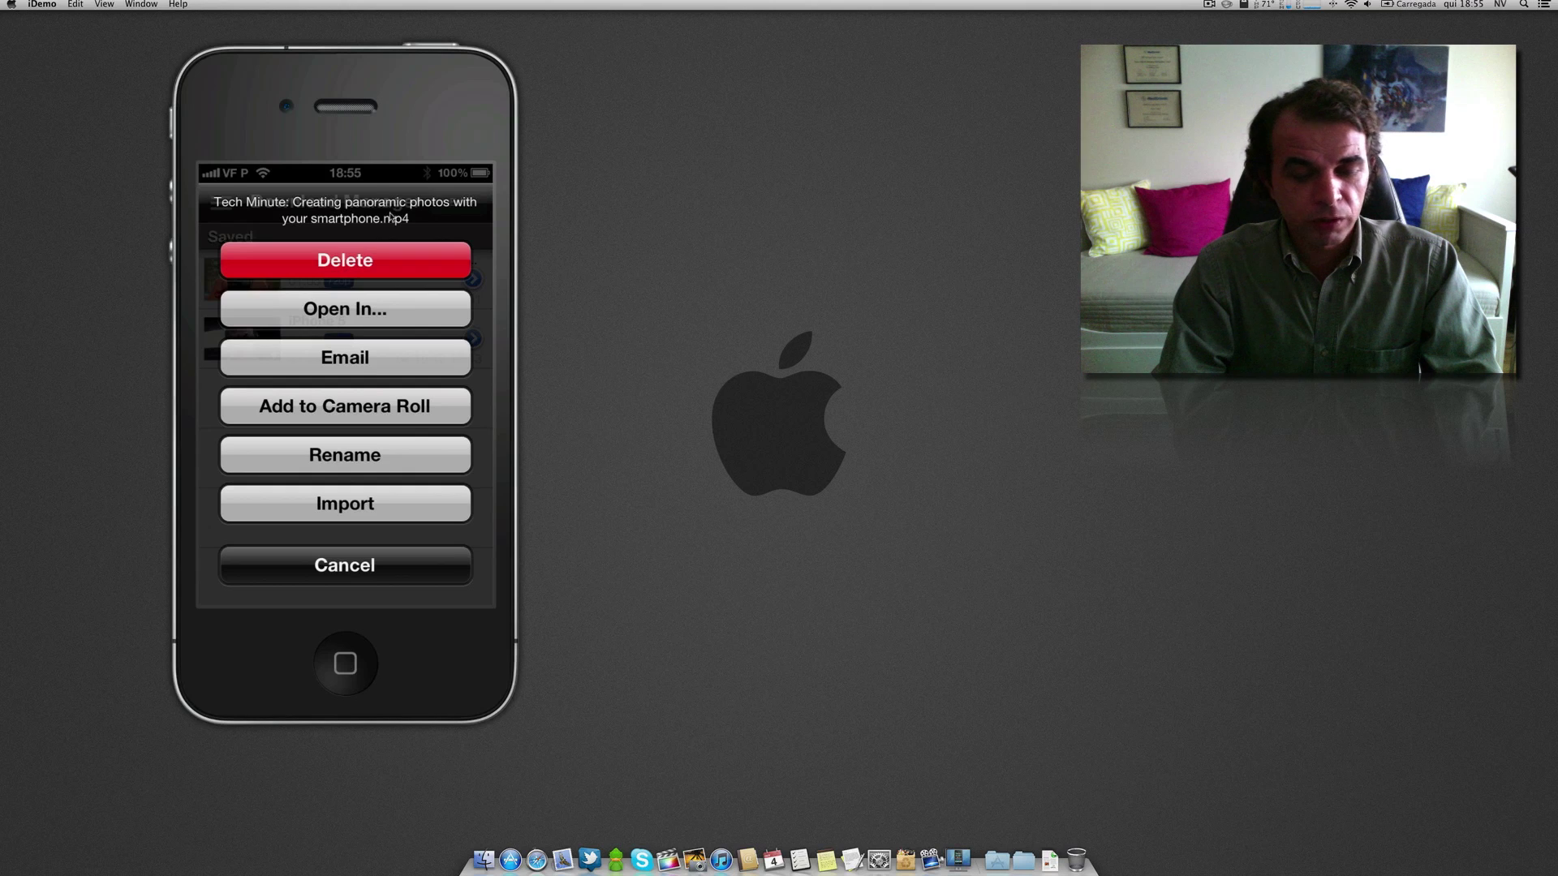
click(390, 217)
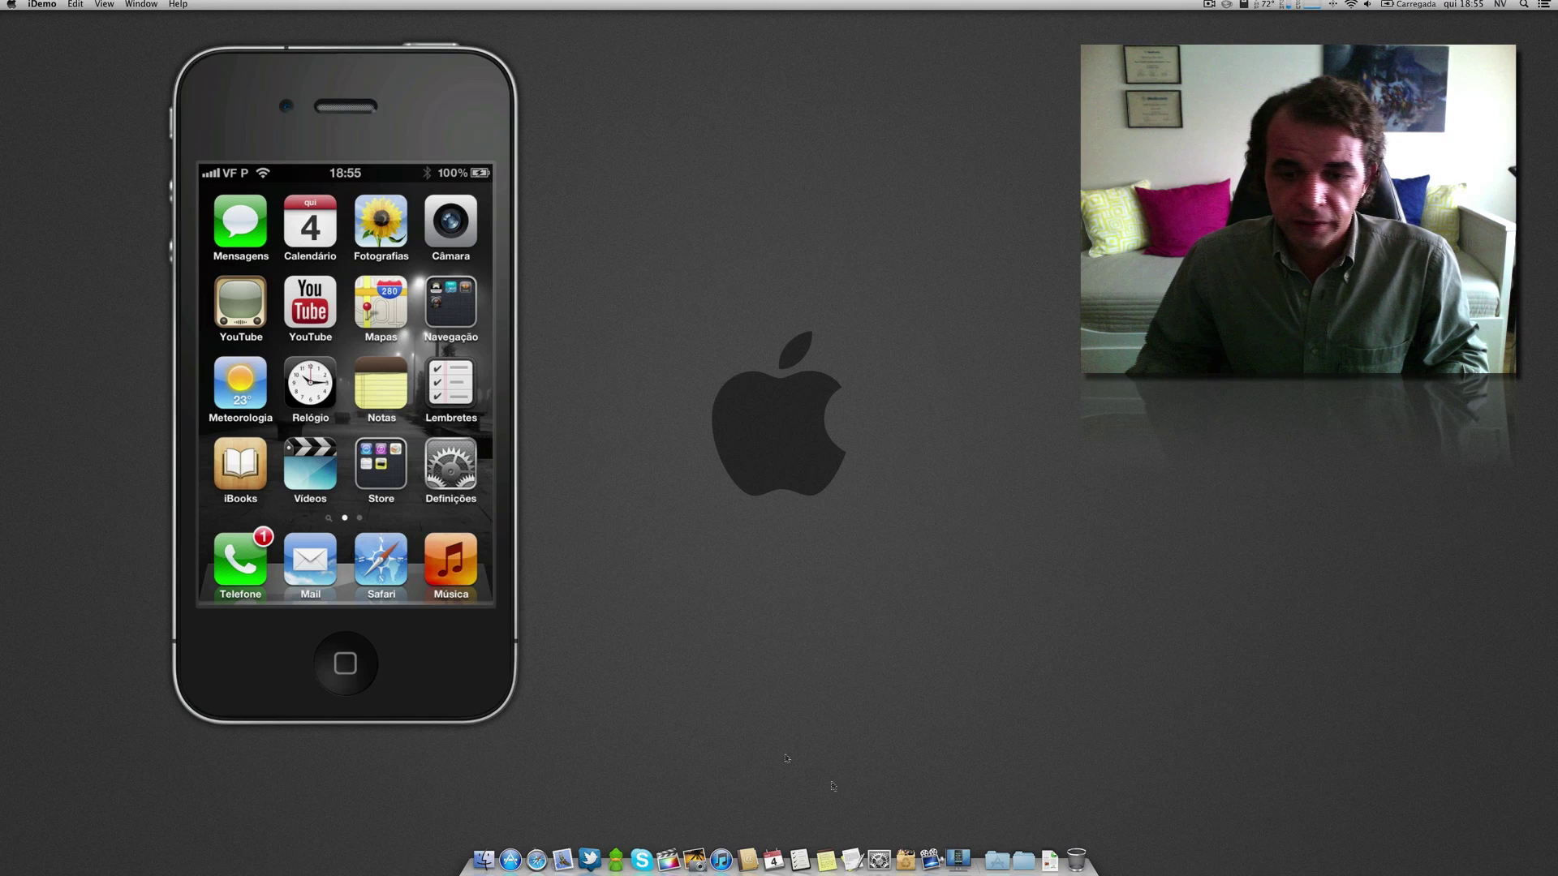
right_click(958, 859)
Step: Quit iDemo and launch iMovie from the Applications stack in the Dock
click(997, 811)
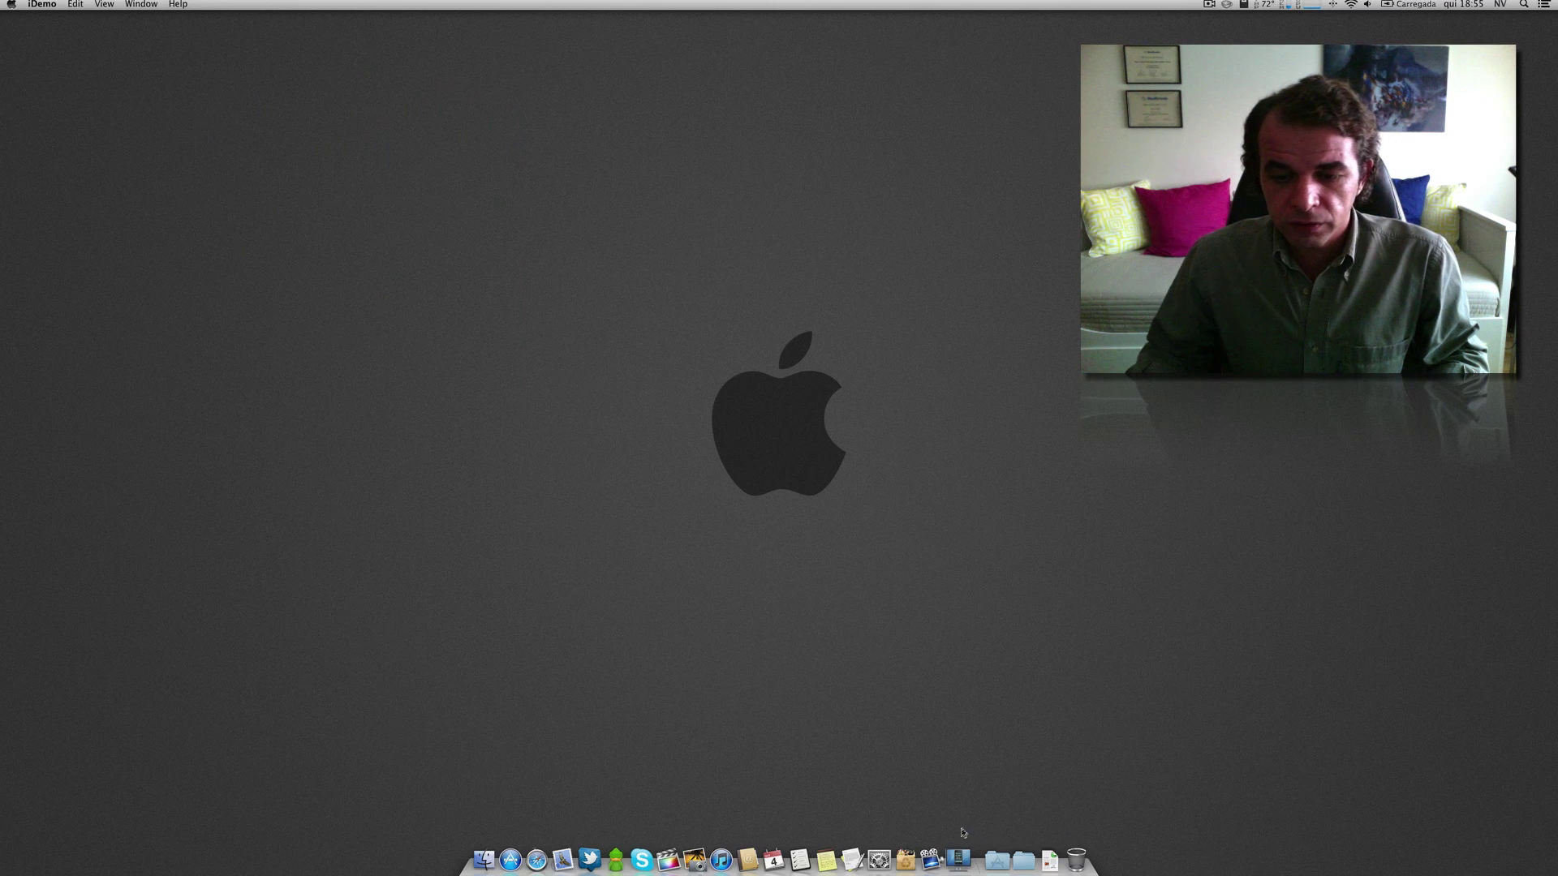
click(999, 860)
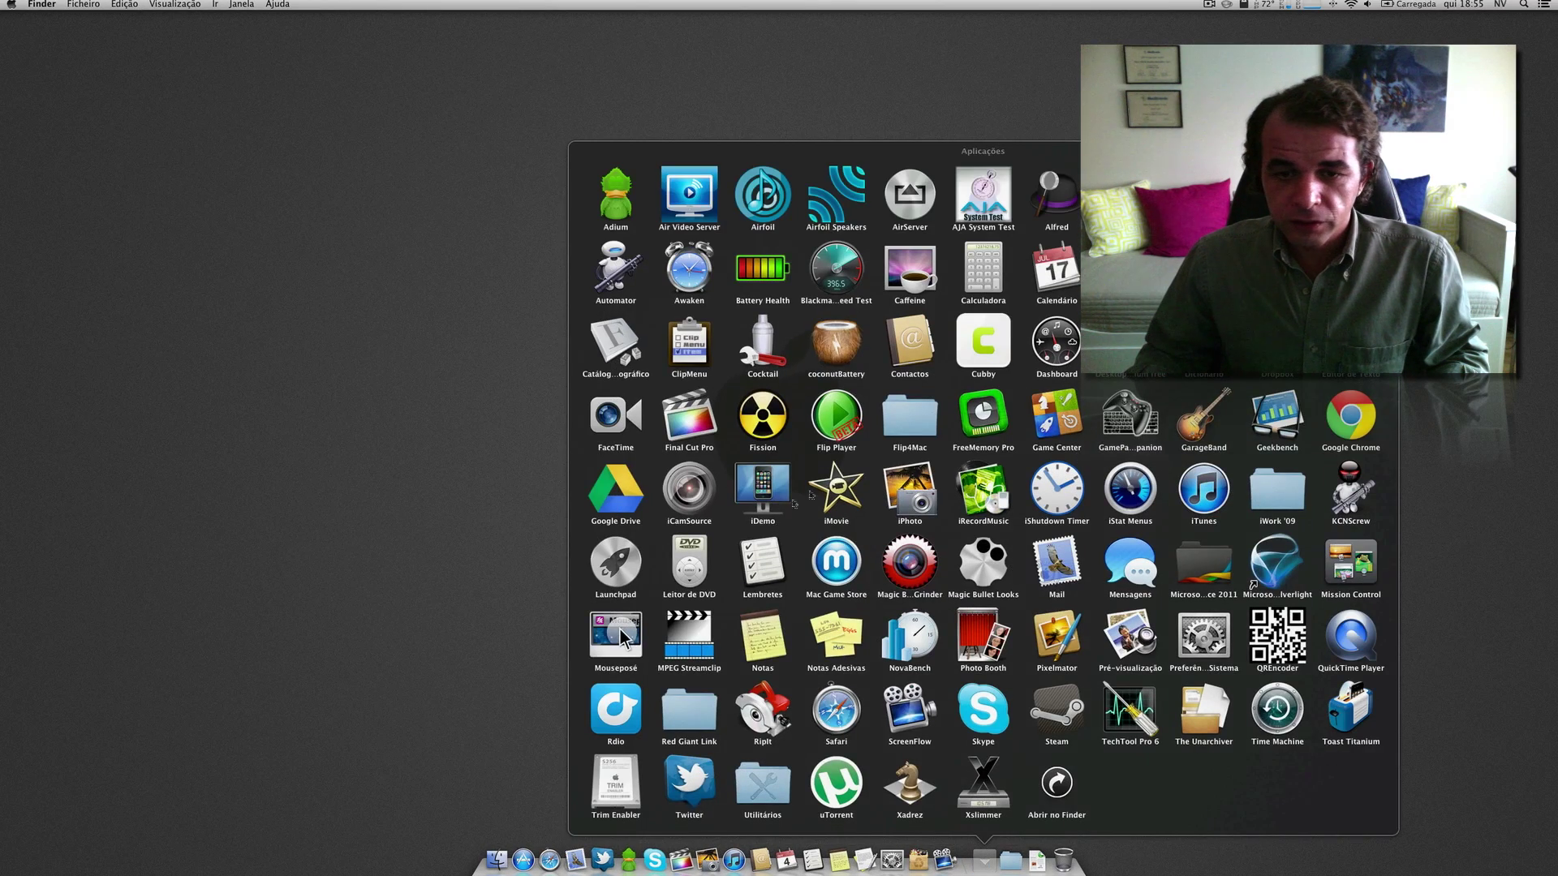
click(834, 490)
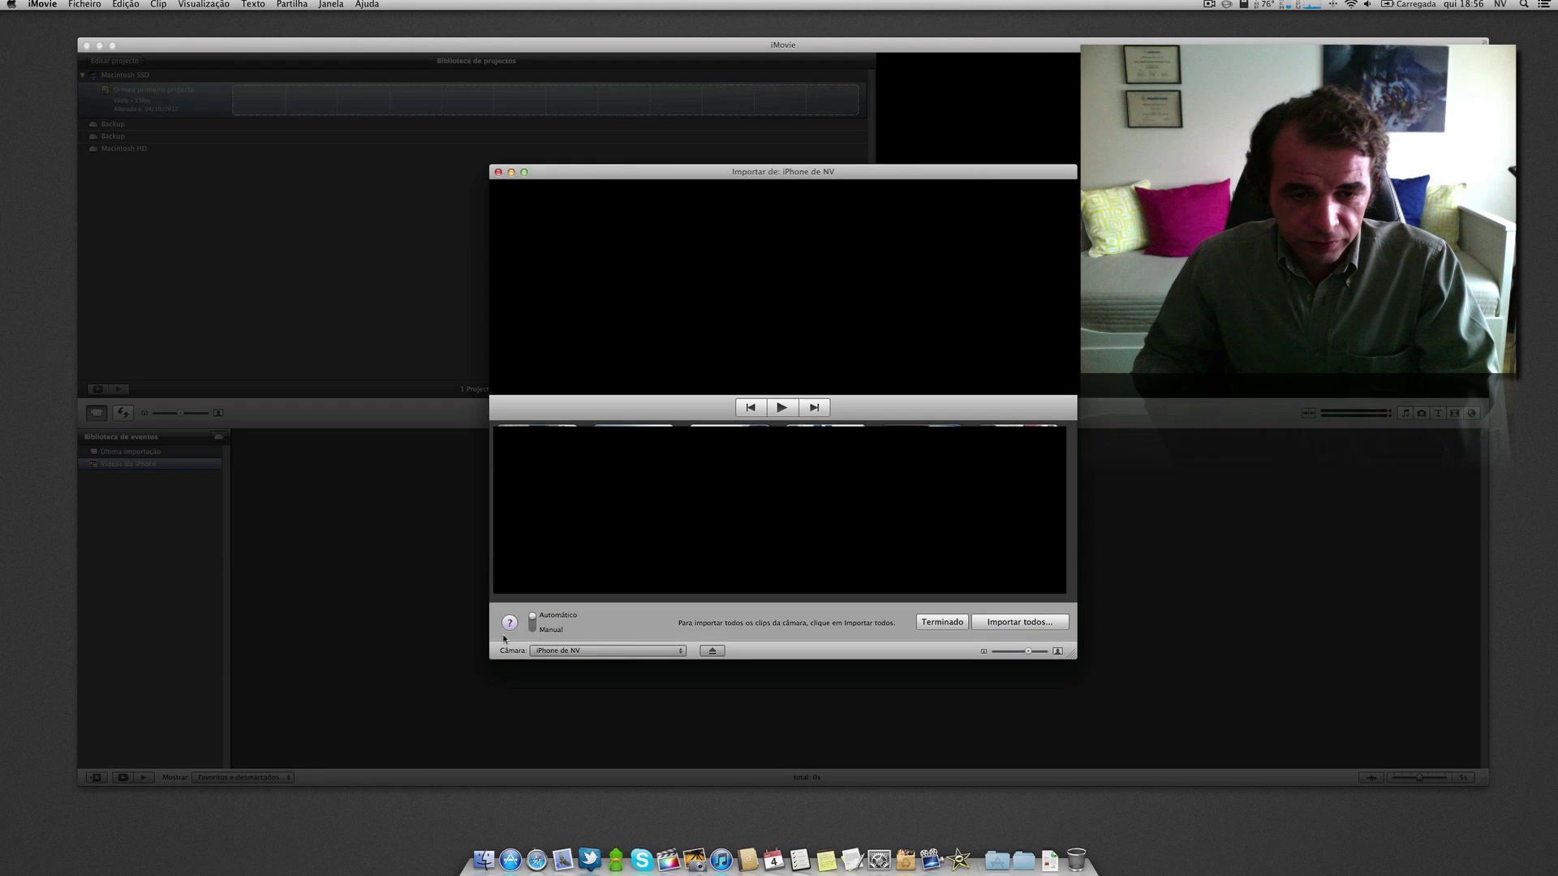
Step: Switch to Manual import, postpone iPhoto thumbnails, uncheck all clips and choose Completo – Tamanho original
click(532, 630)
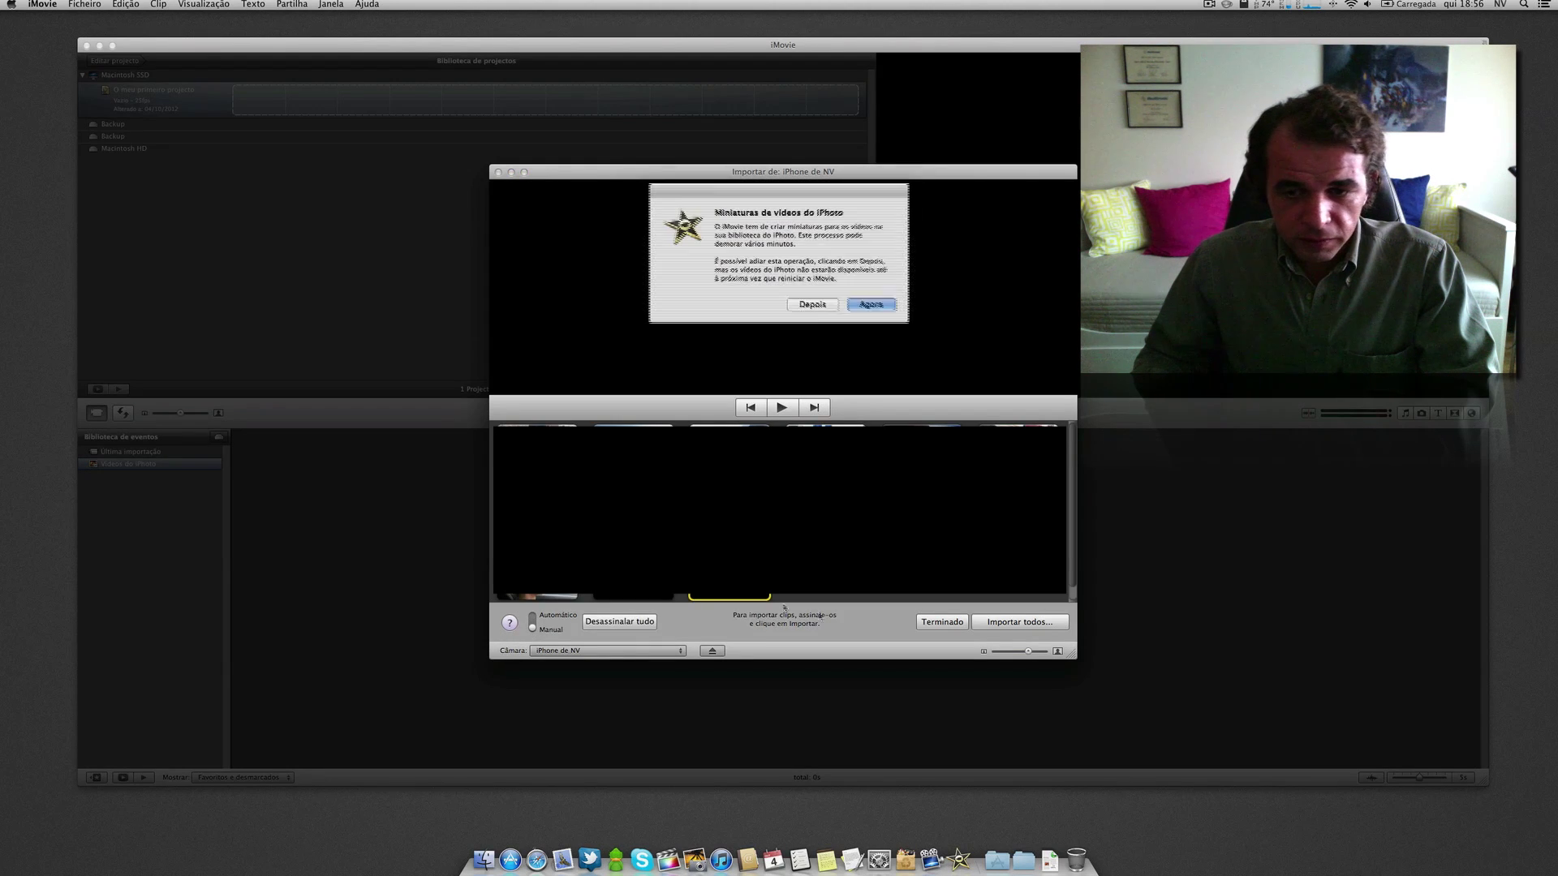
click(813, 305)
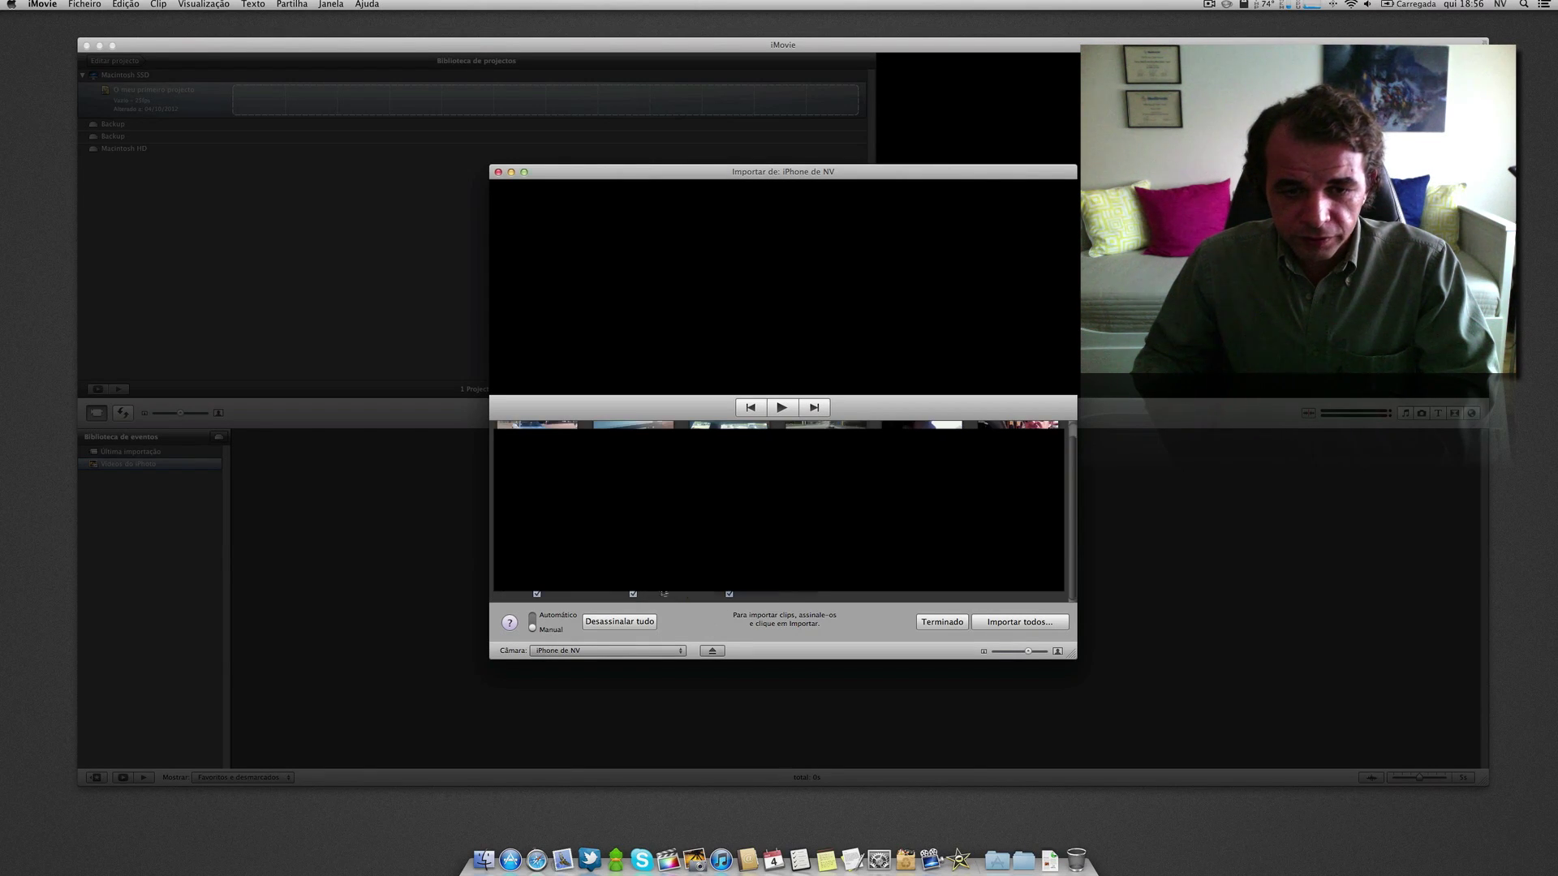
click(589, 622)
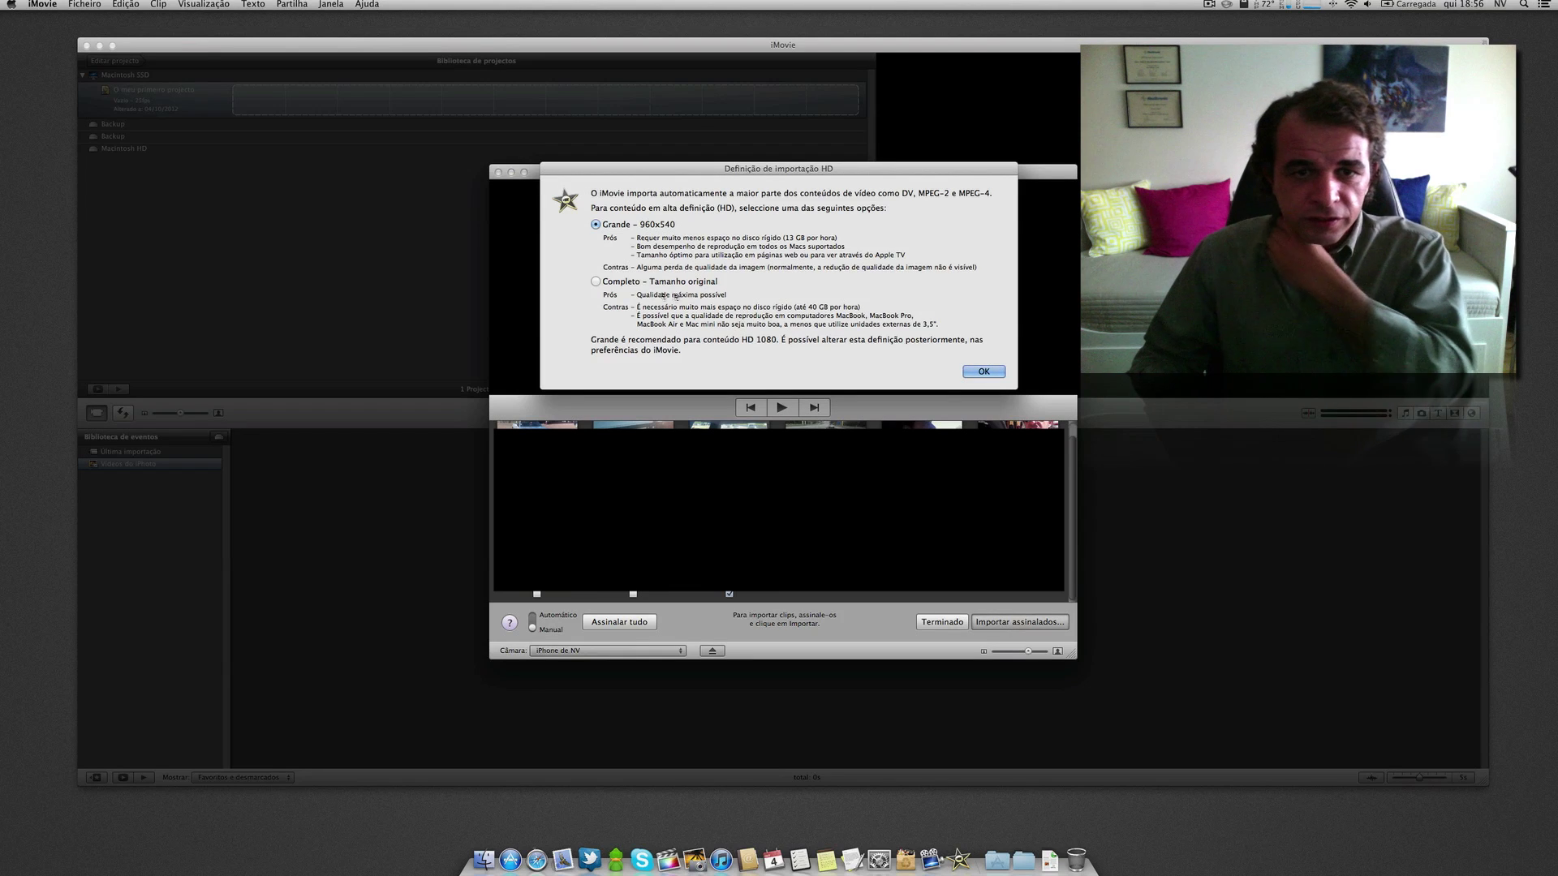
click(595, 282)
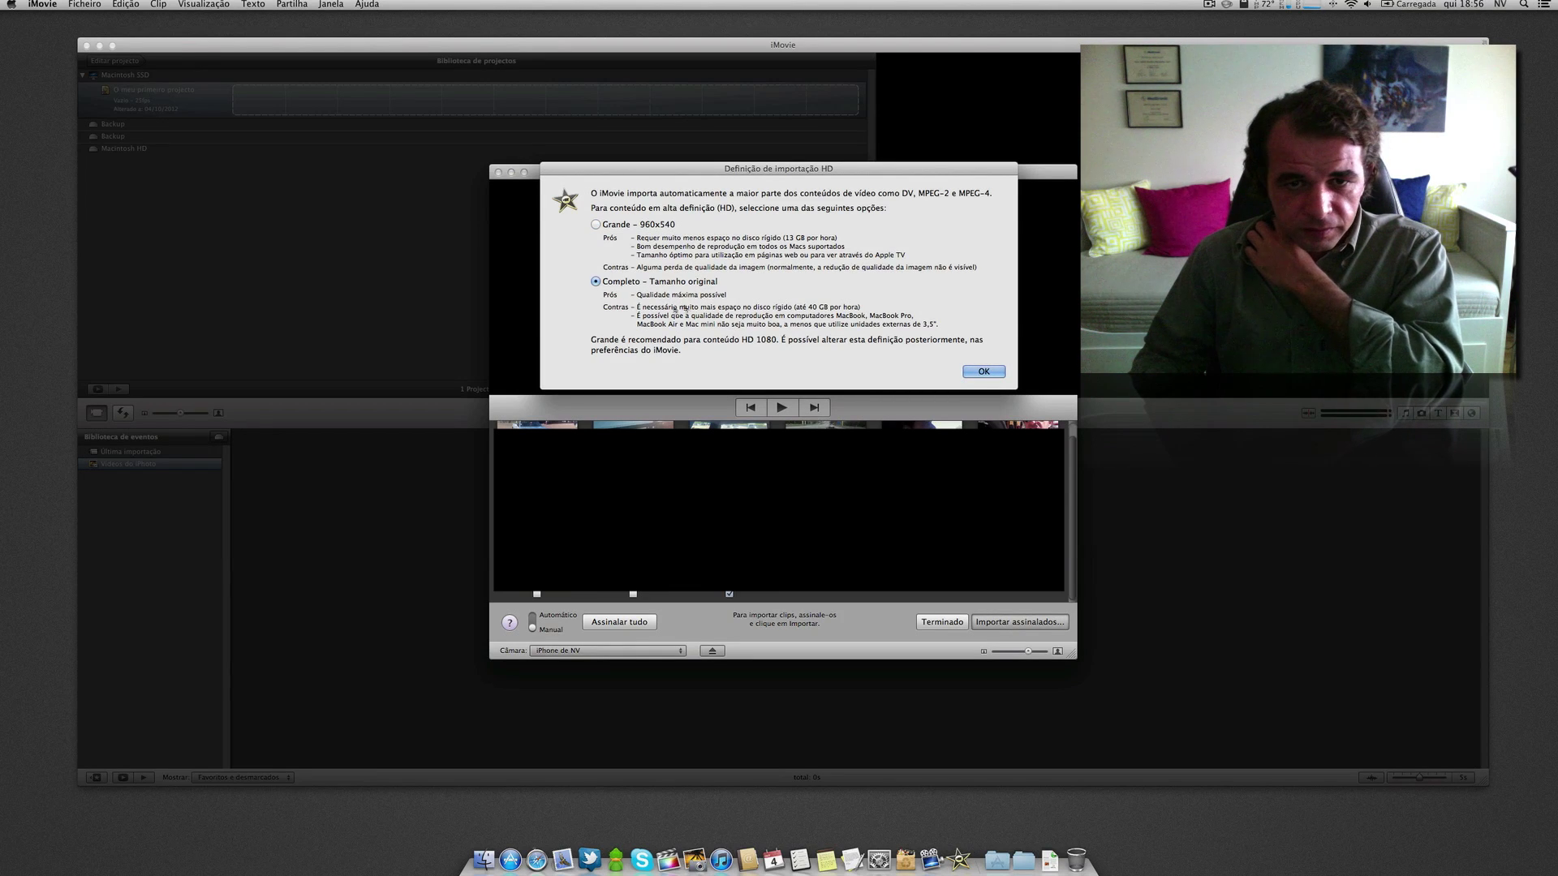
click(983, 372)
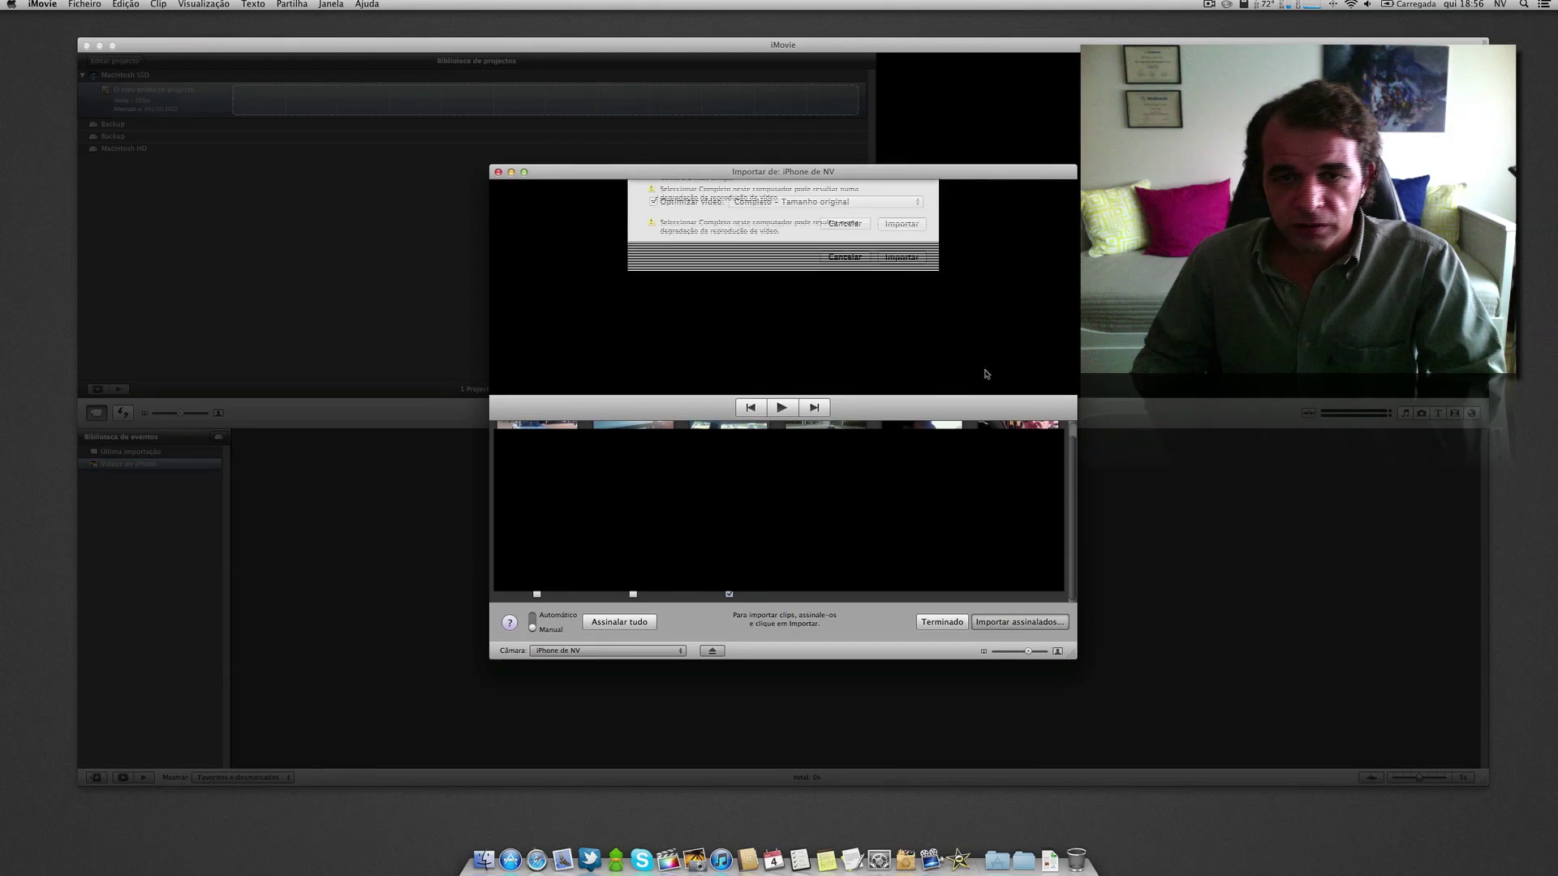
Step: Run Importar for the chosen clip and acknowledge the Importação concluída message
click(902, 372)
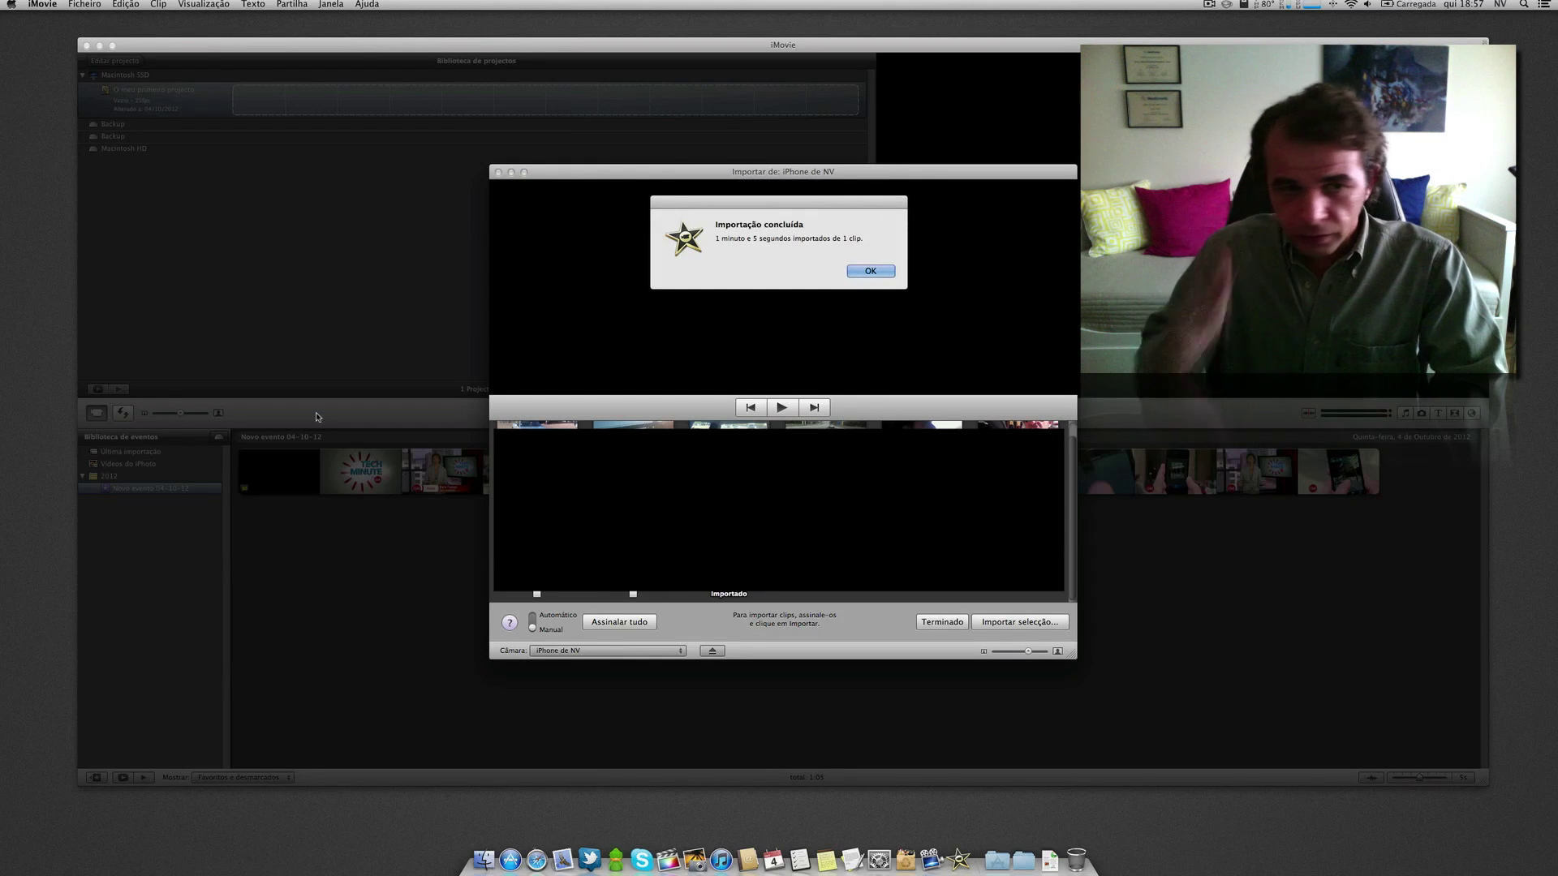
click(870, 272)
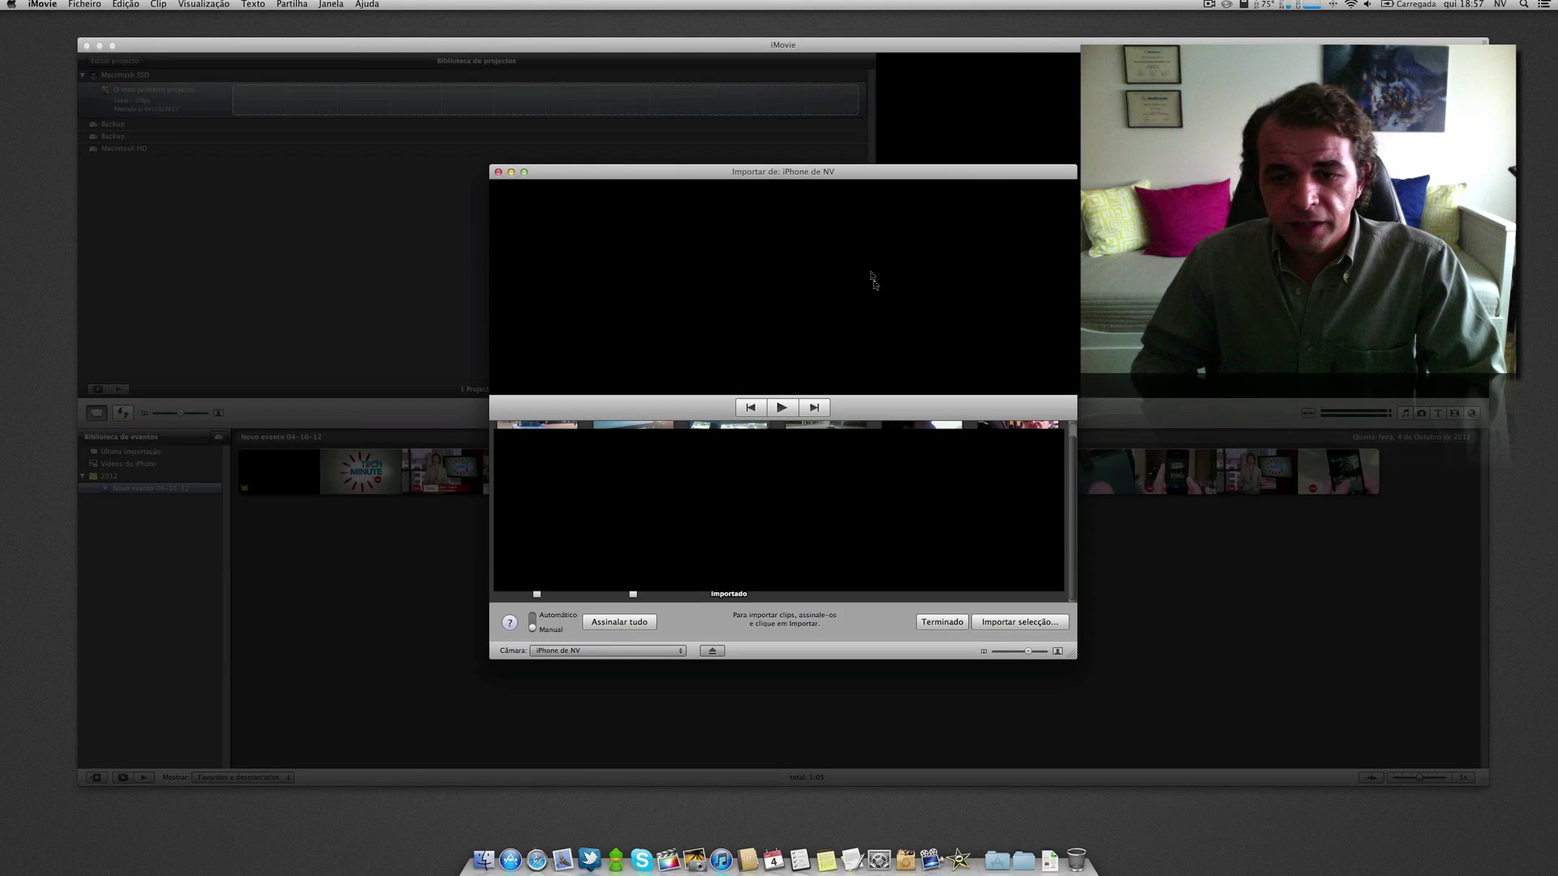
Step: Close the import window with Terminado and play the imported Tech Minute clip
click(943, 622)
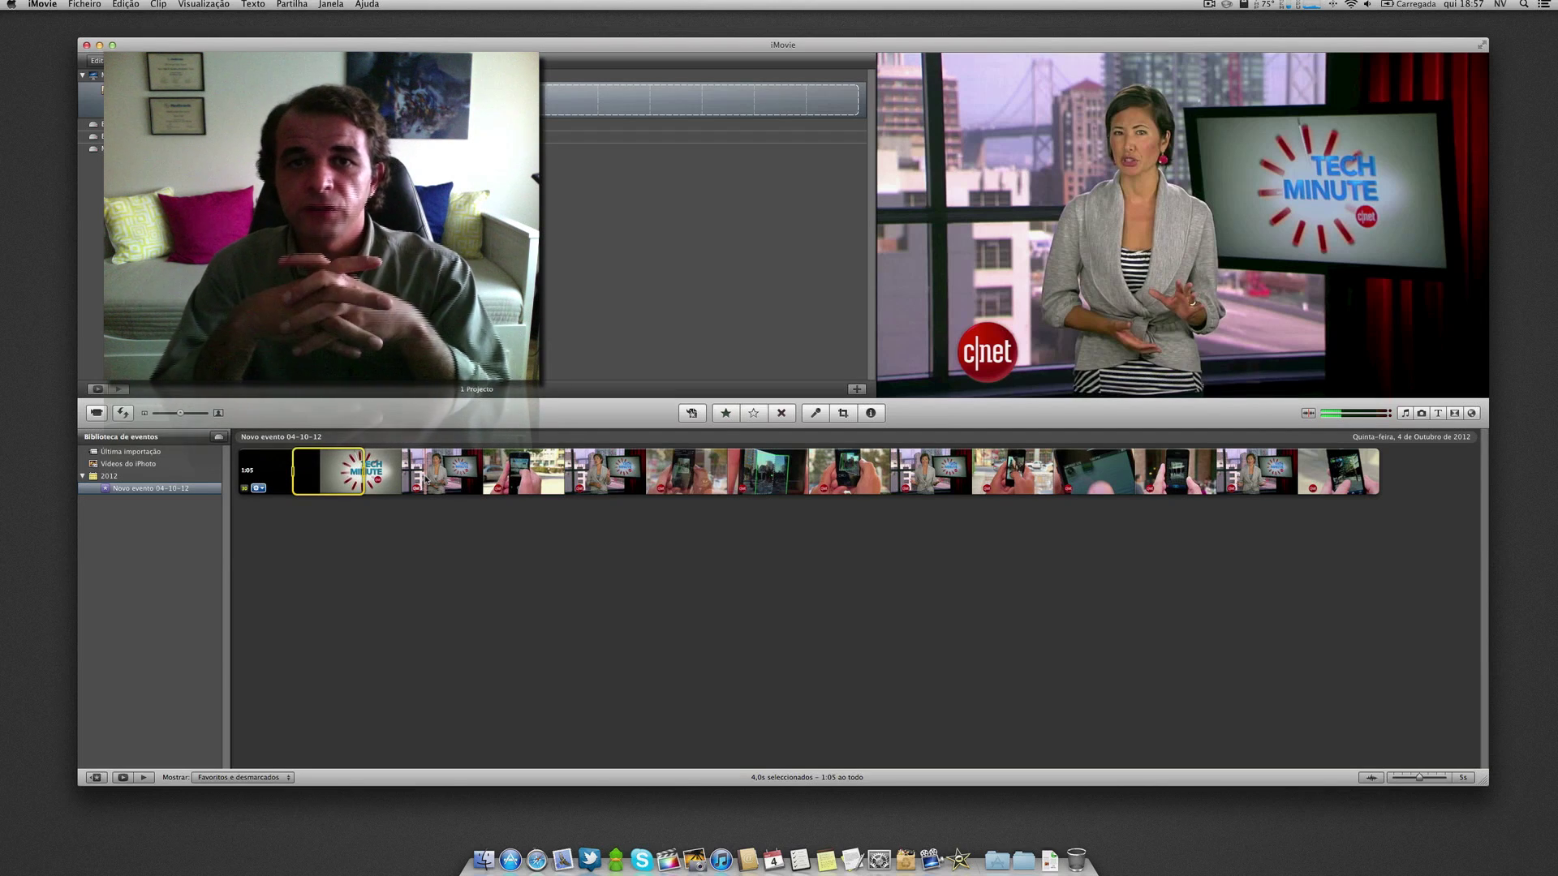
key(space)
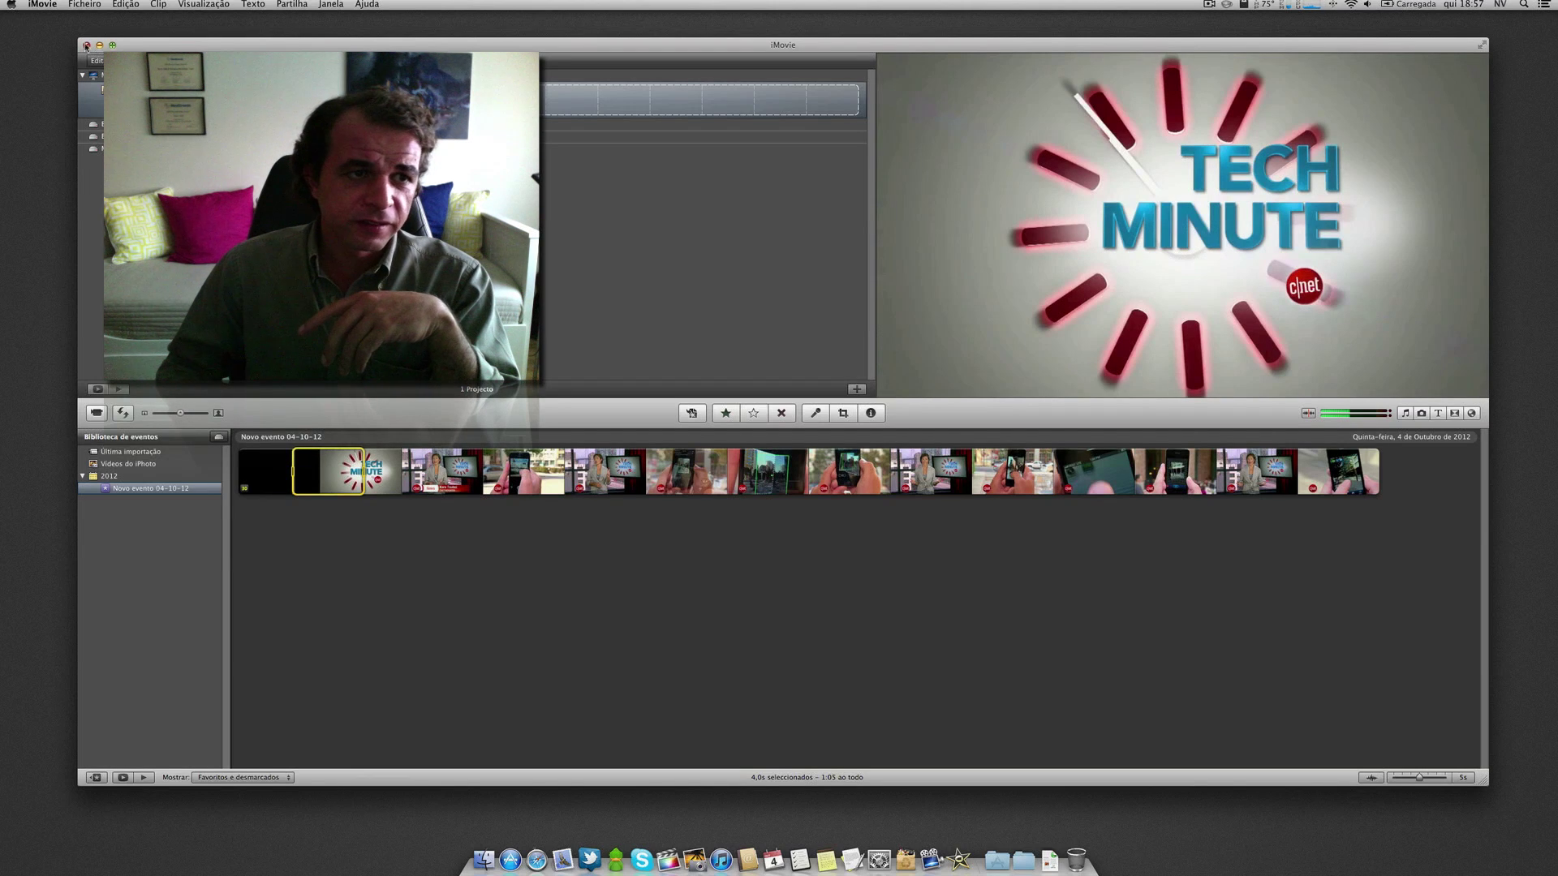
Step: Quit iMovie via iMovie > Sair do iMovie, leaving the desktop
click(42, 4)
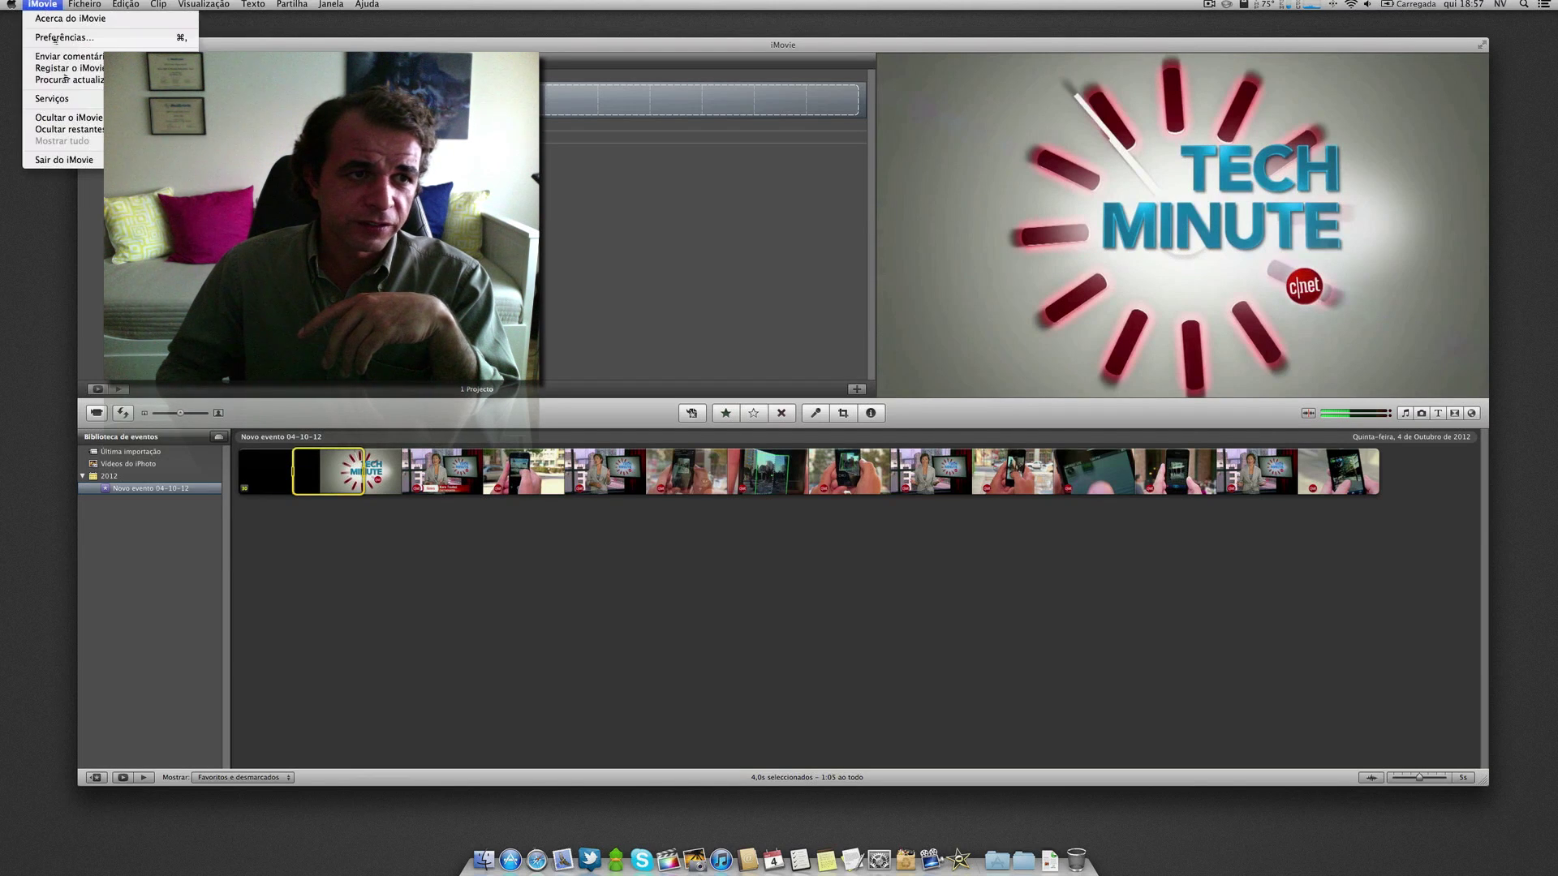
click(82, 161)
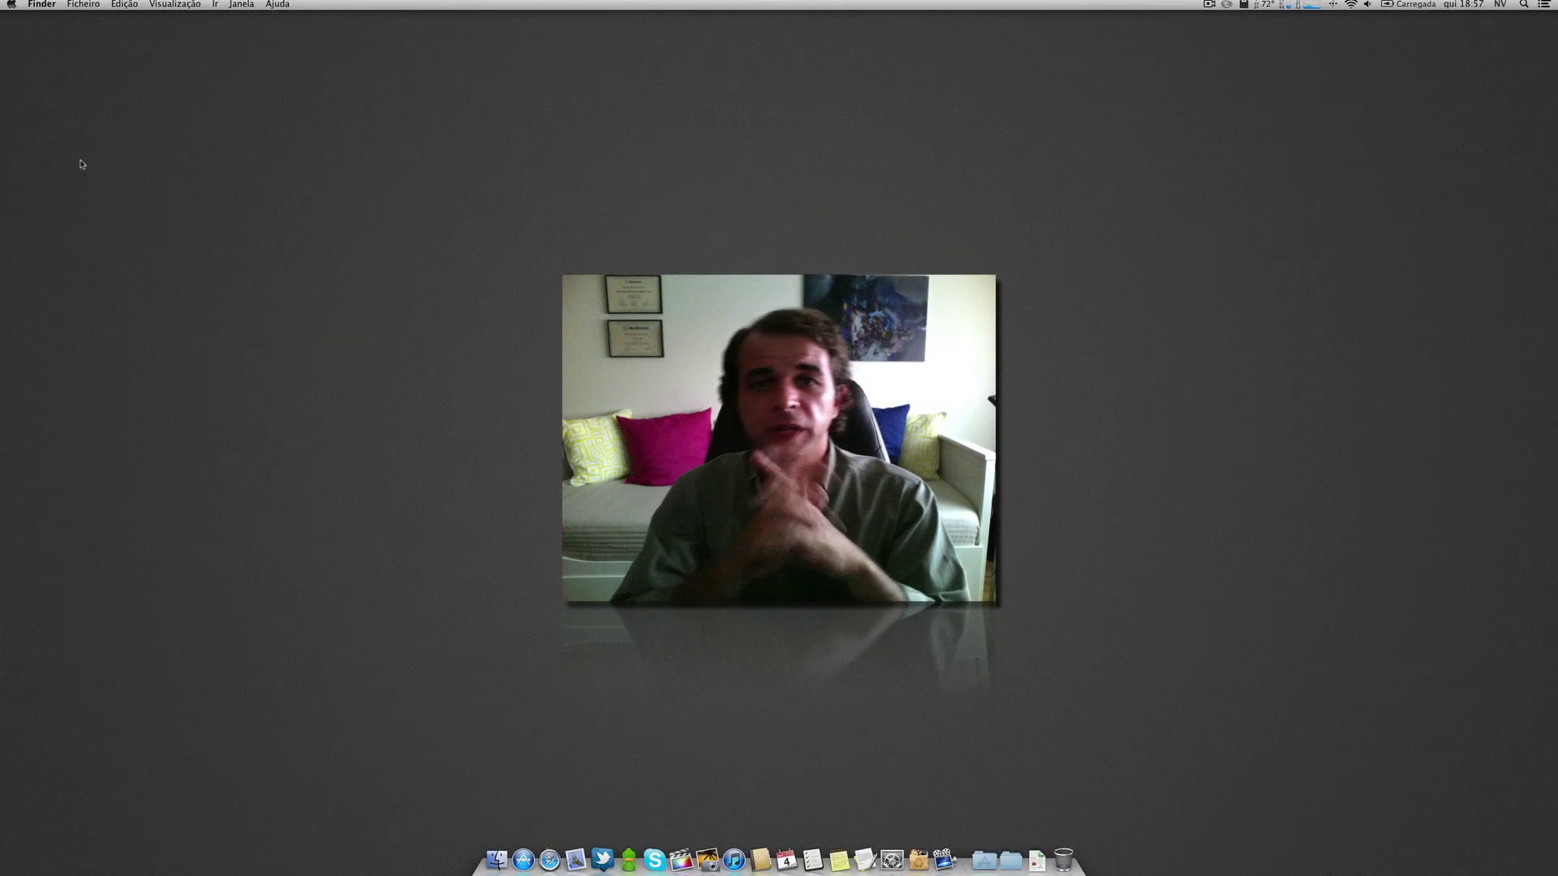